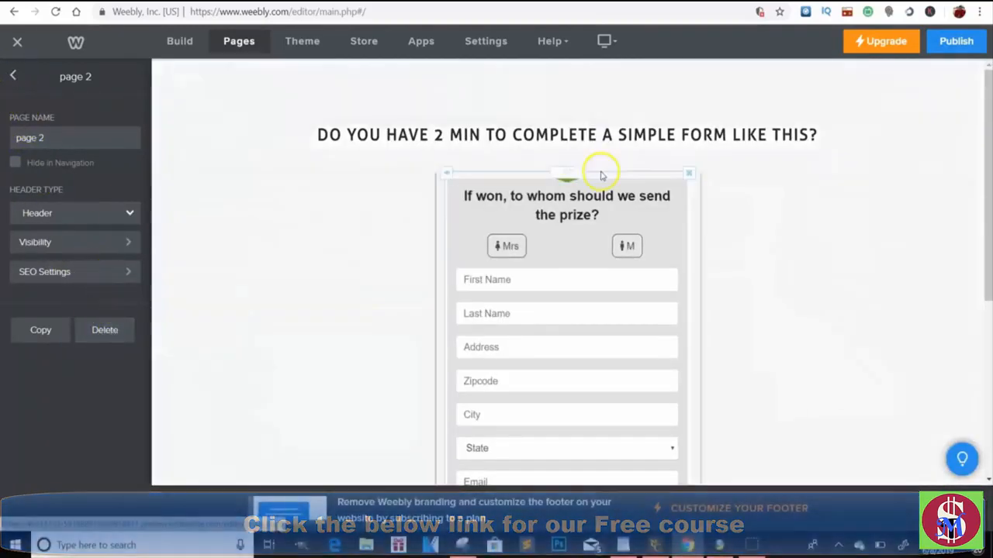
Step: Duplicate the Home page and select the heading text on the copy
left_click(13, 76)
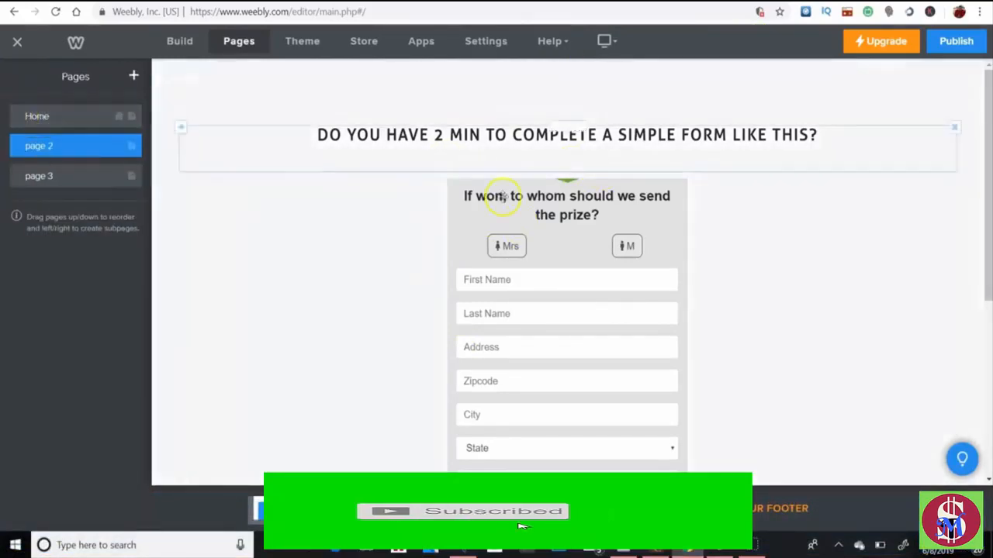
left_click(26, 120)
left_click(32, 331)
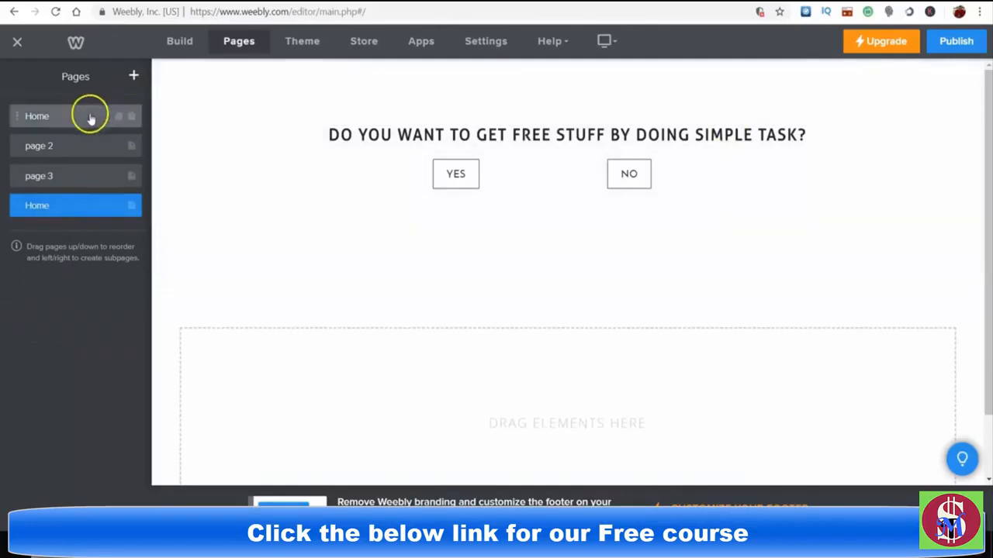
left_click(823, 135)
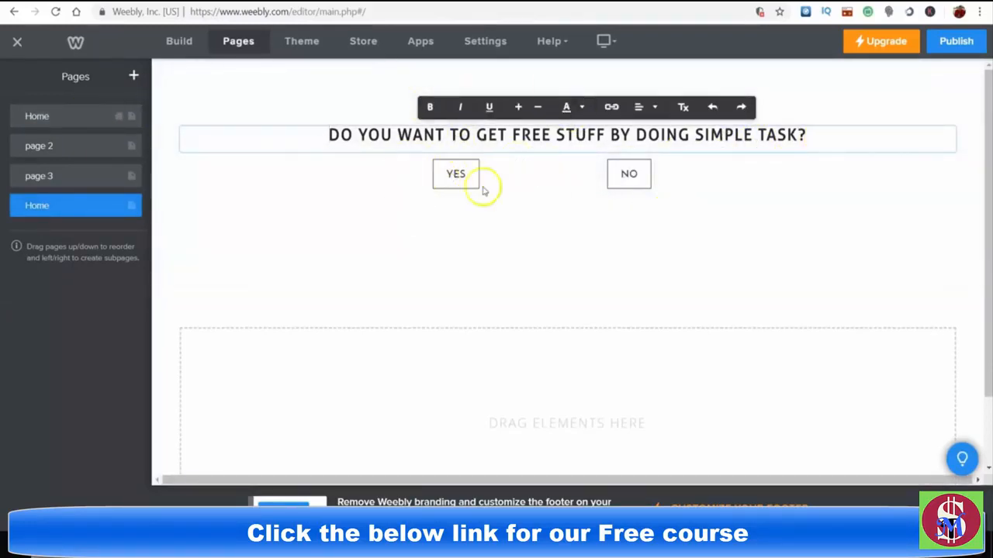
left_click_drag(799, 134, 248, 145)
Step: Delete the duplicate Home page at the end of the page list
left_click_drag(65, 197, 20, 204)
left_click(19, 204)
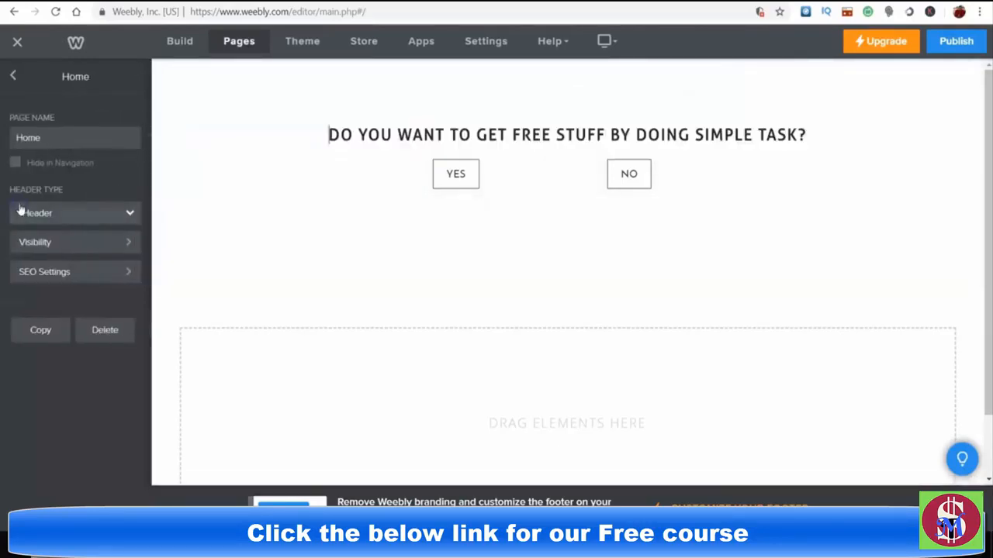
left_click(105, 332)
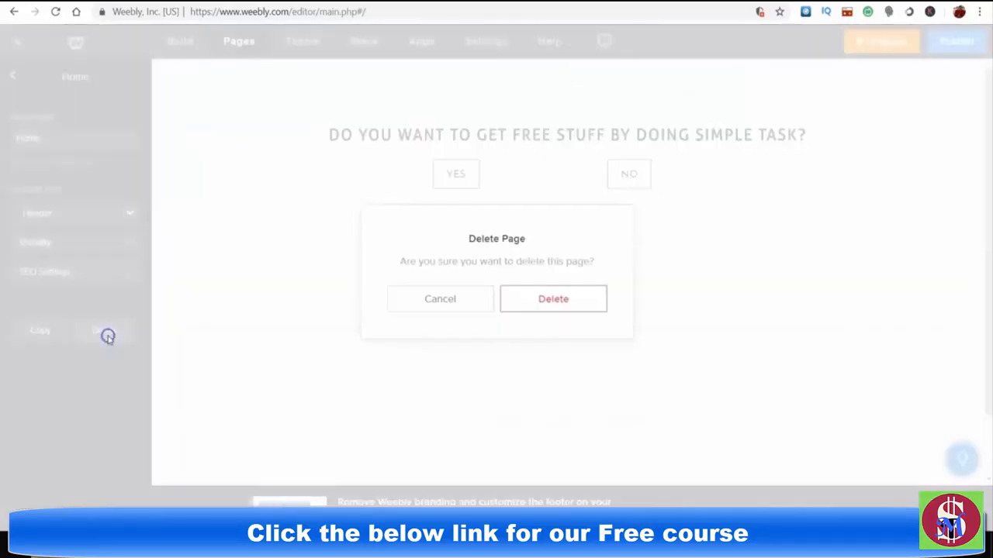
left_click(543, 303)
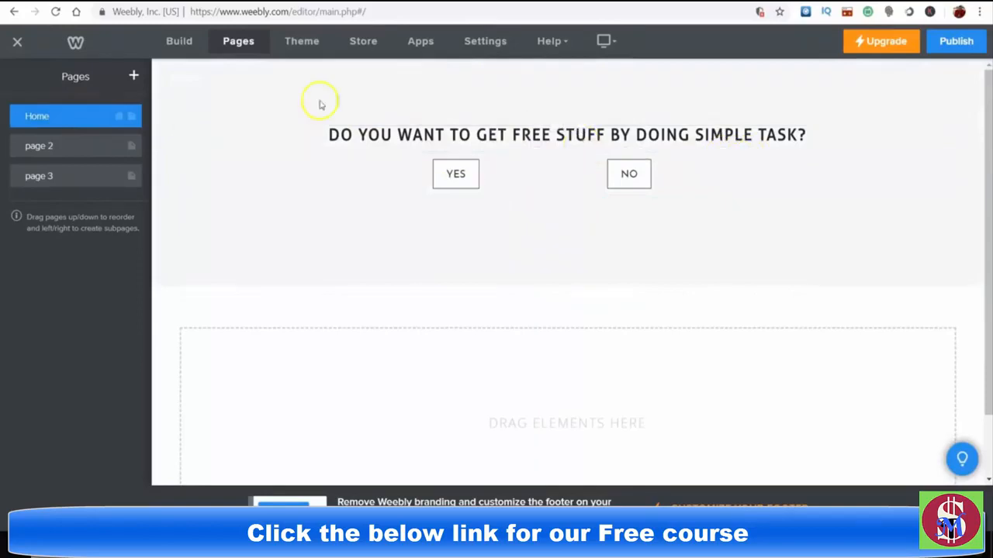
Step: Open page 3 to review its question about using a phone or laptop and its two answer buttons
left_click(54, 146)
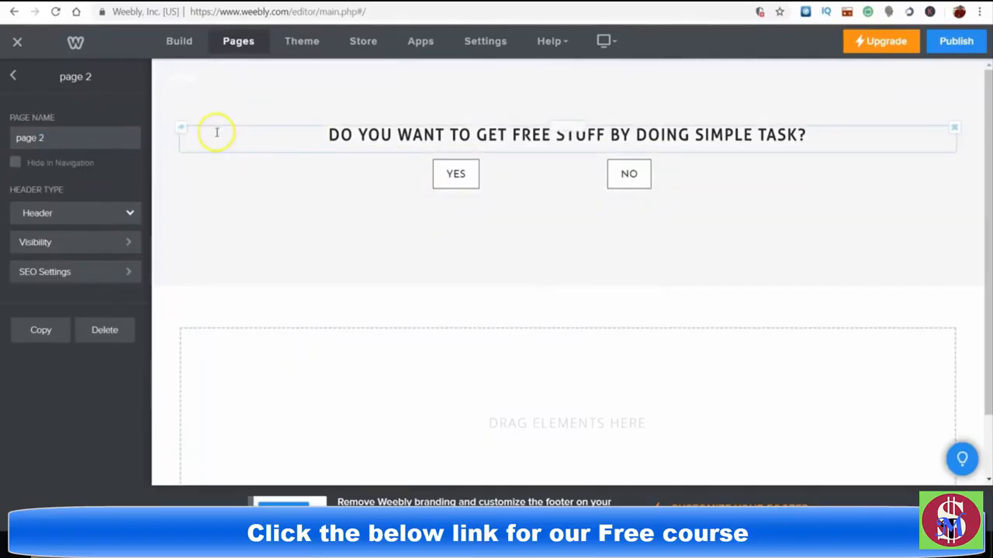
left_click(240, 43)
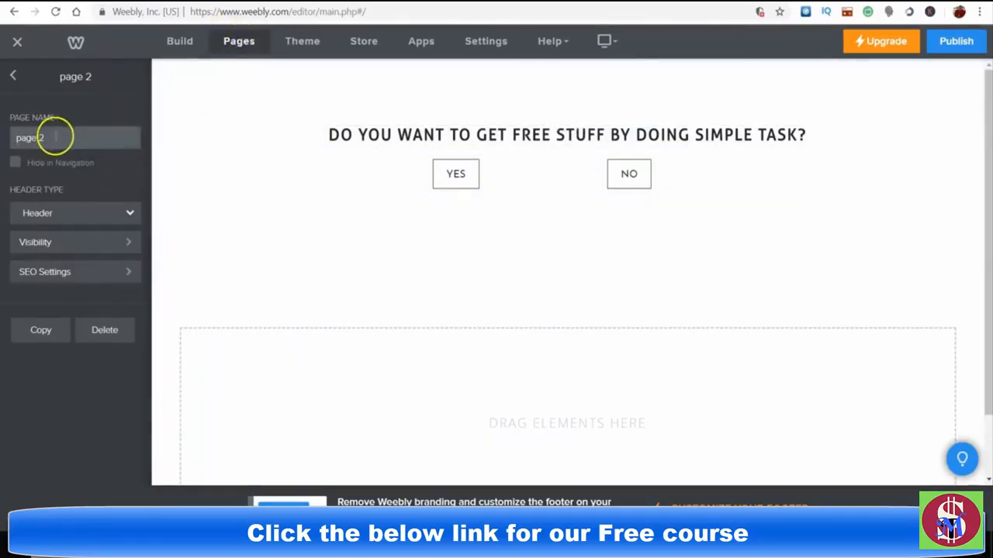
left_click(18, 82)
left_click(60, 174)
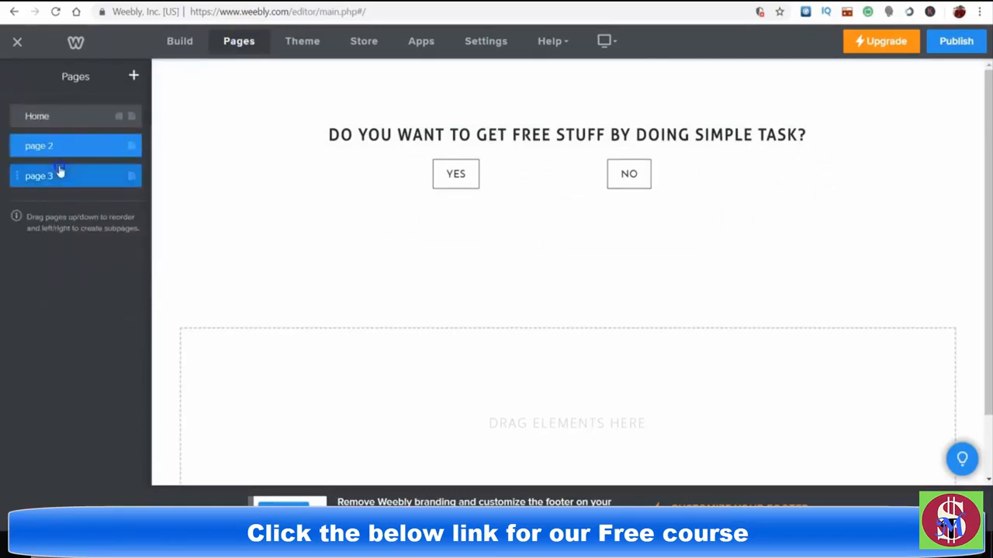
left_click(15, 78)
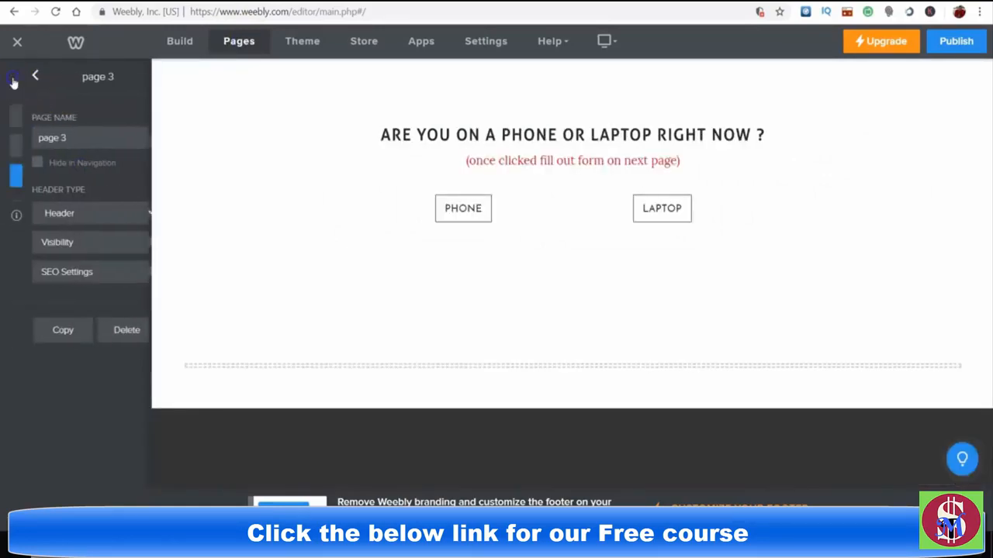
Step: Open page 2 and highlight its heading question above the form image to examine the wording
left_click(58, 147)
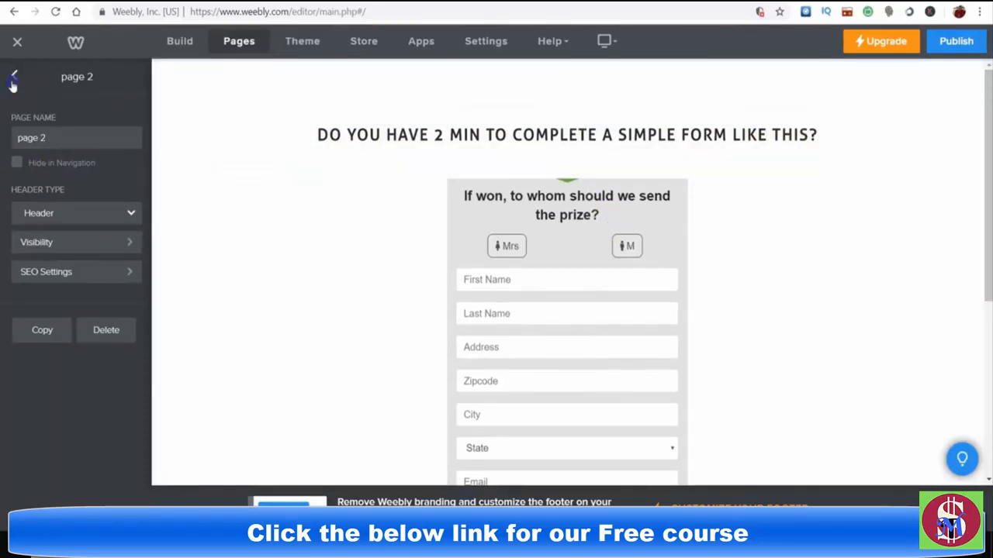
left_click(13, 76)
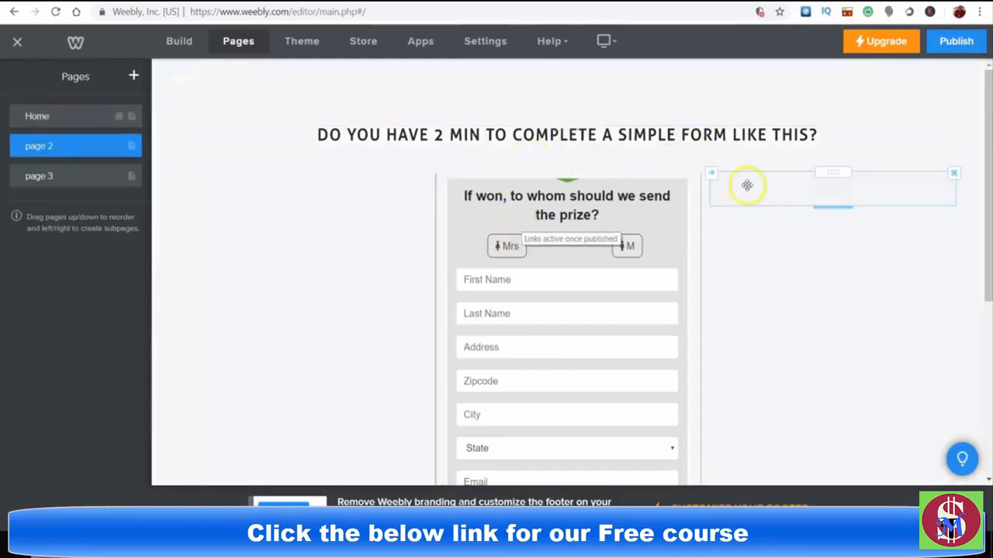
left_click(314, 137)
left_click_drag(317, 134, 816, 121)
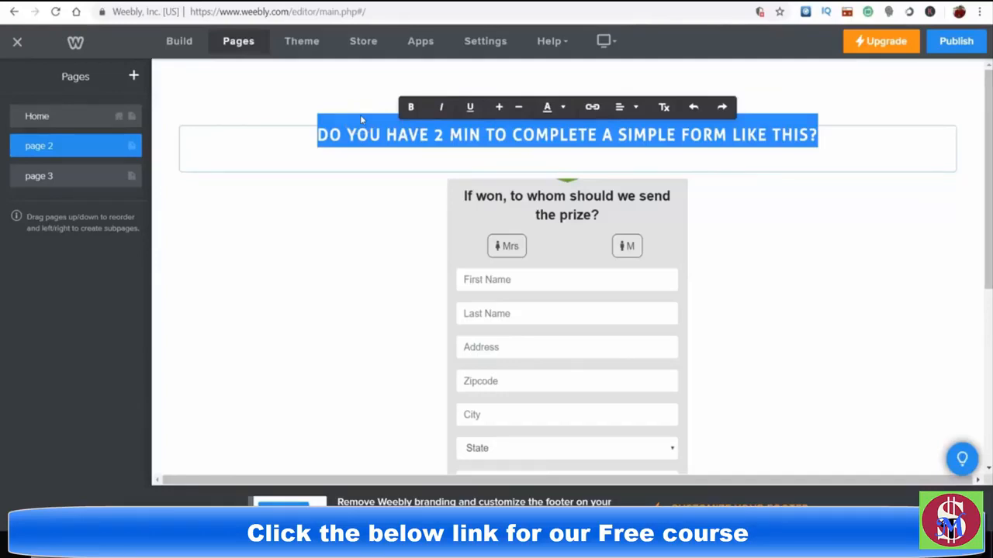
left_click(366, 152)
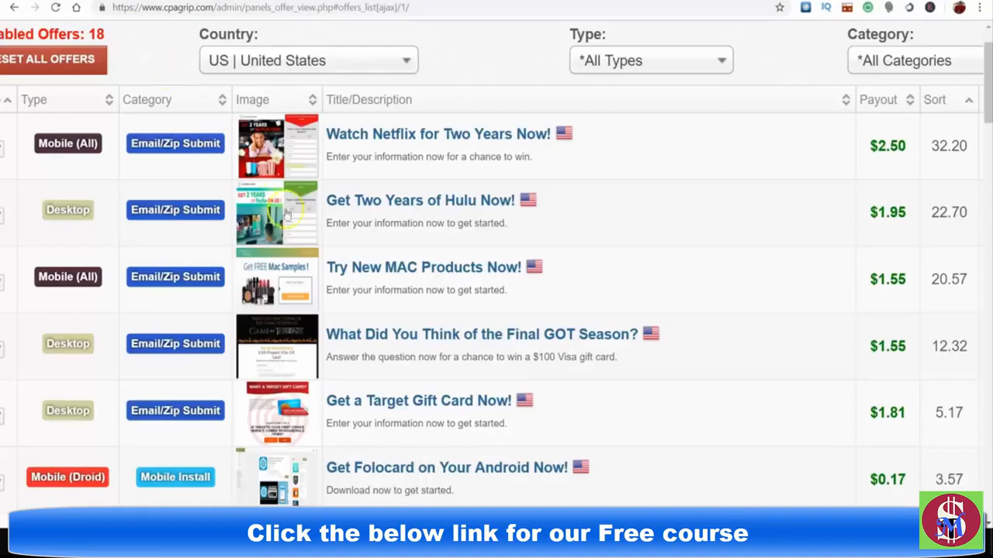
Step: In the CPAGrip offer list, open the "Get Two Years of Hulu Now!" offer and preview its landing page
mouse_move(297, 210)
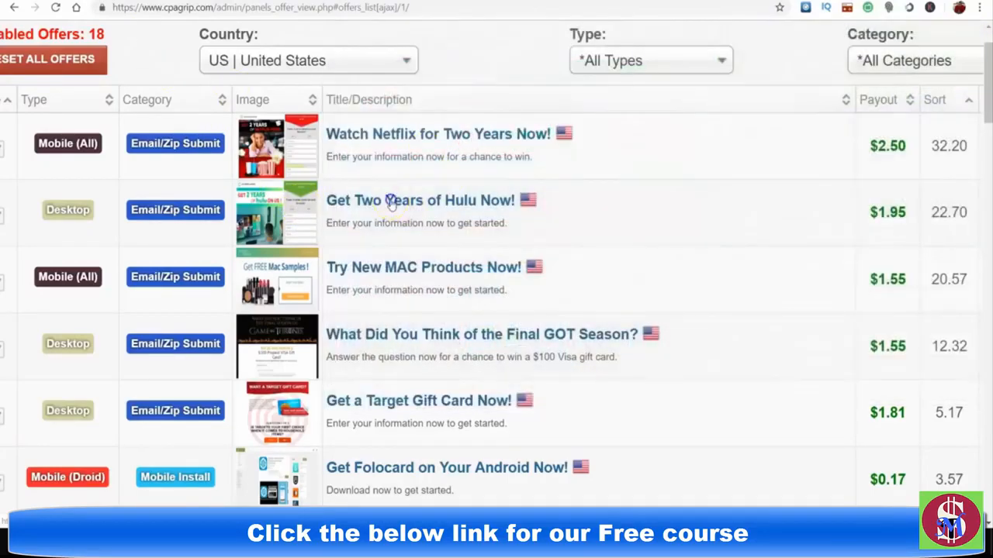
left_click(391, 201)
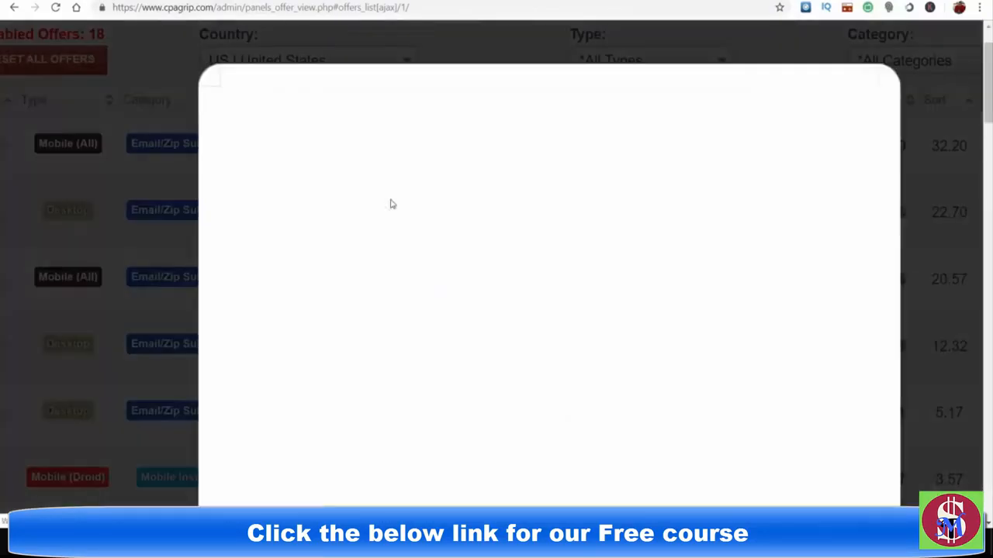
left_click(612, 203)
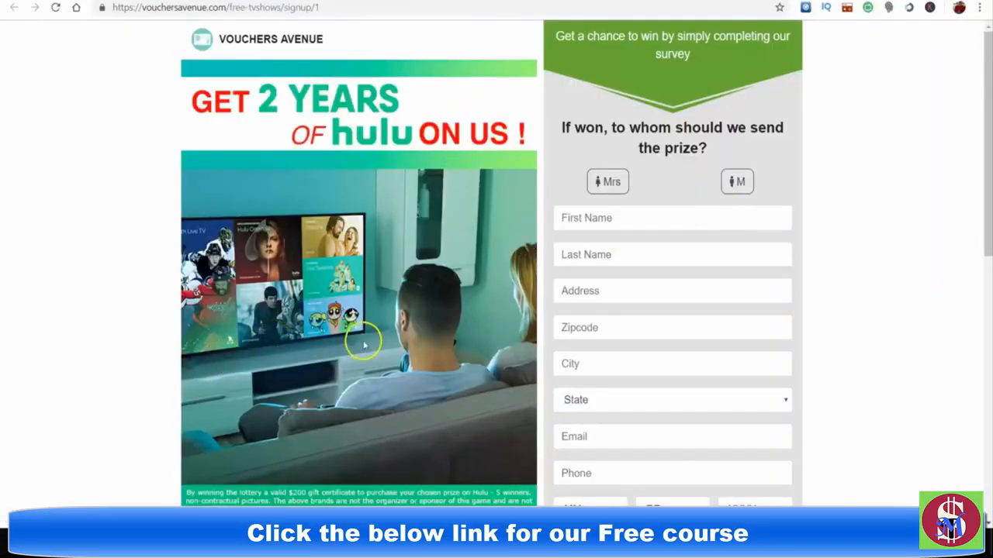
Step: Switch to Snipping Tool and capture the prize form section of the Hulu landing page as a new snip
mouse_move(463, 544)
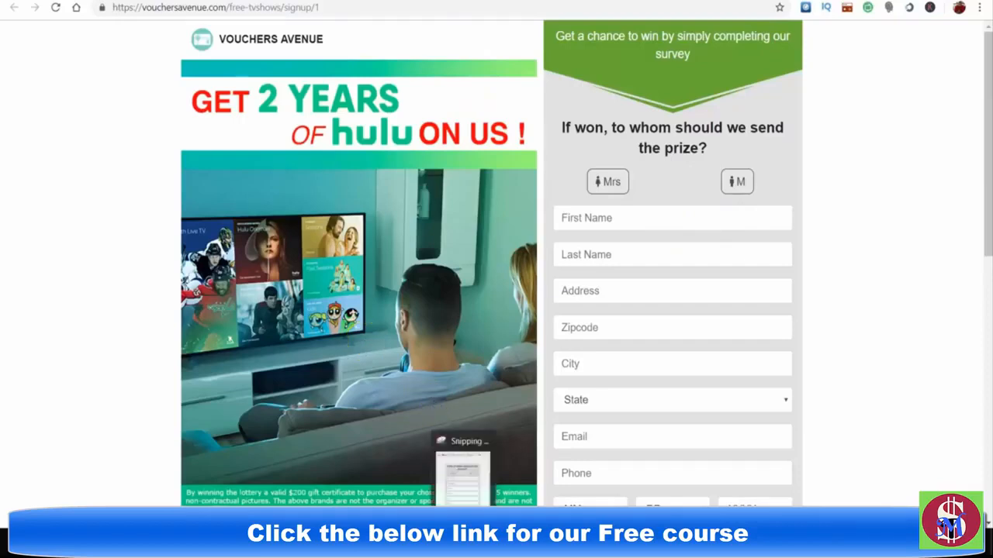
left_click(463, 465)
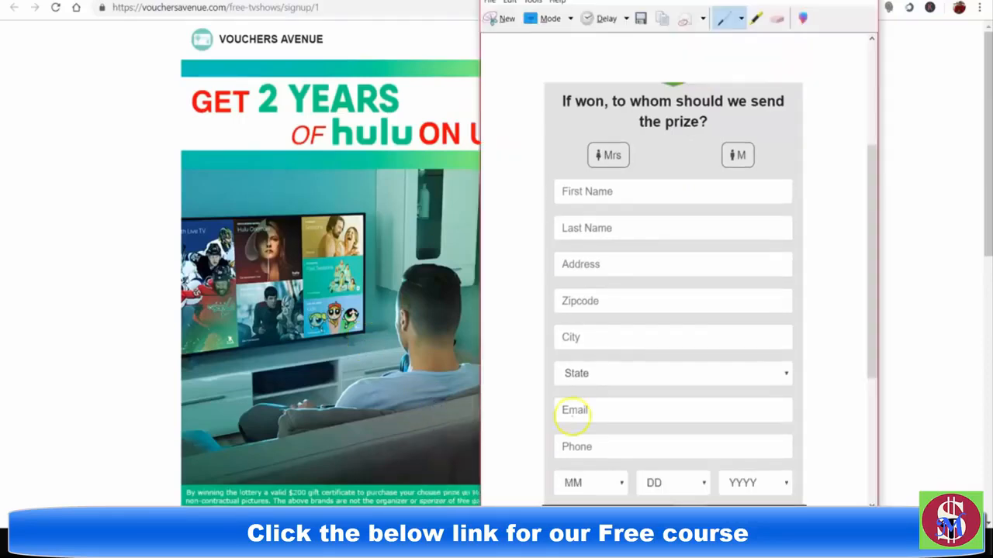
left_click(501, 19)
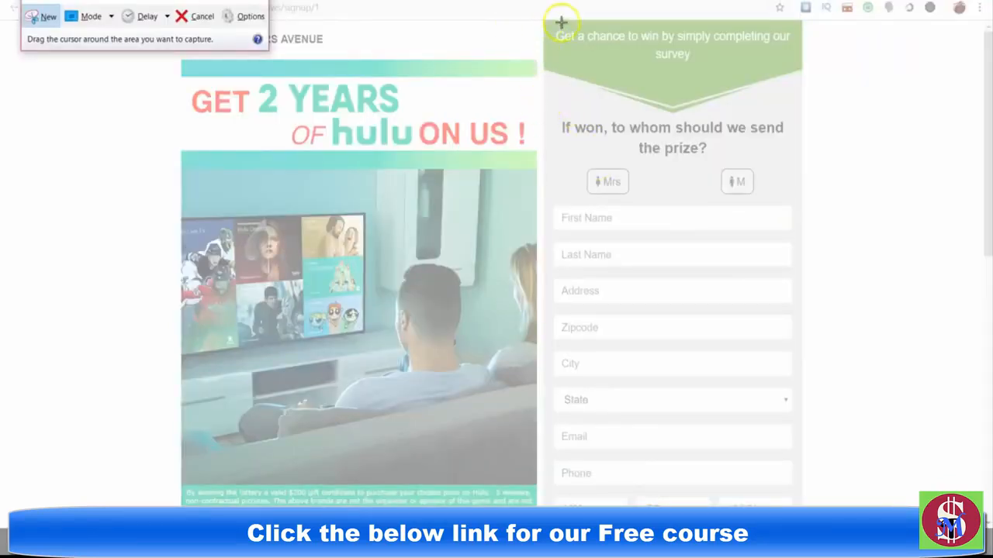
left_click_drag(542, 103, 807, 508)
Step: Close Snipping Tool and discard the captured form snip without saving
left_click(490, 1)
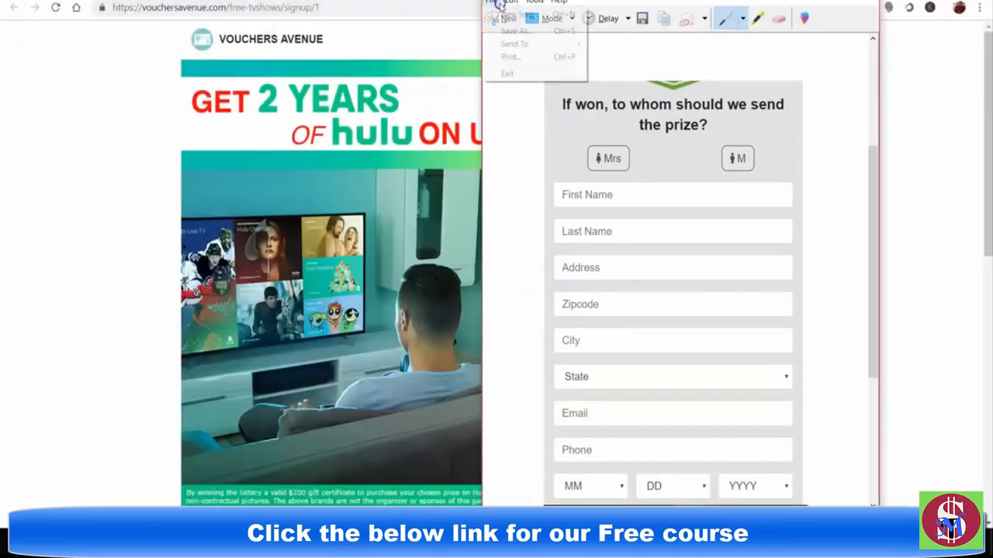
left_click(863, 1)
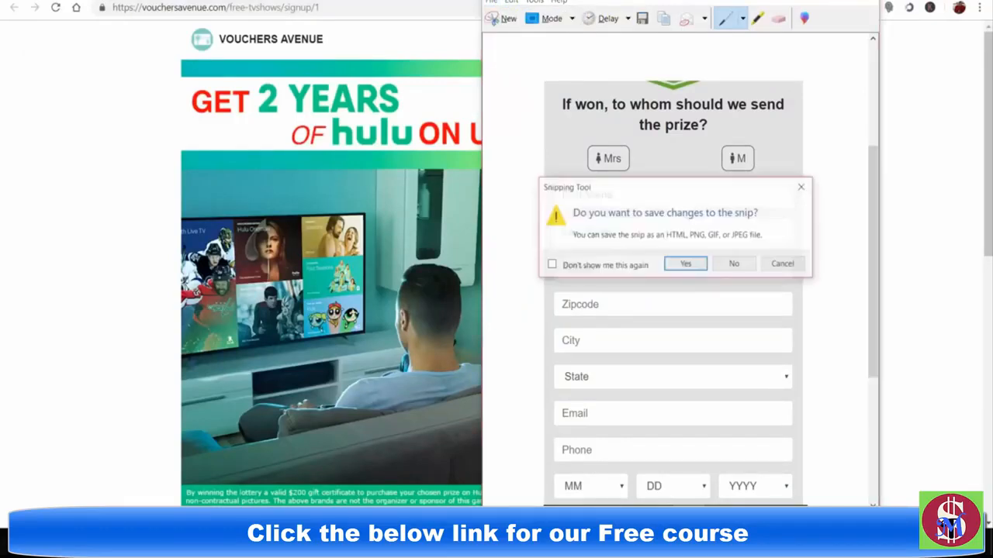
left_click(733, 264)
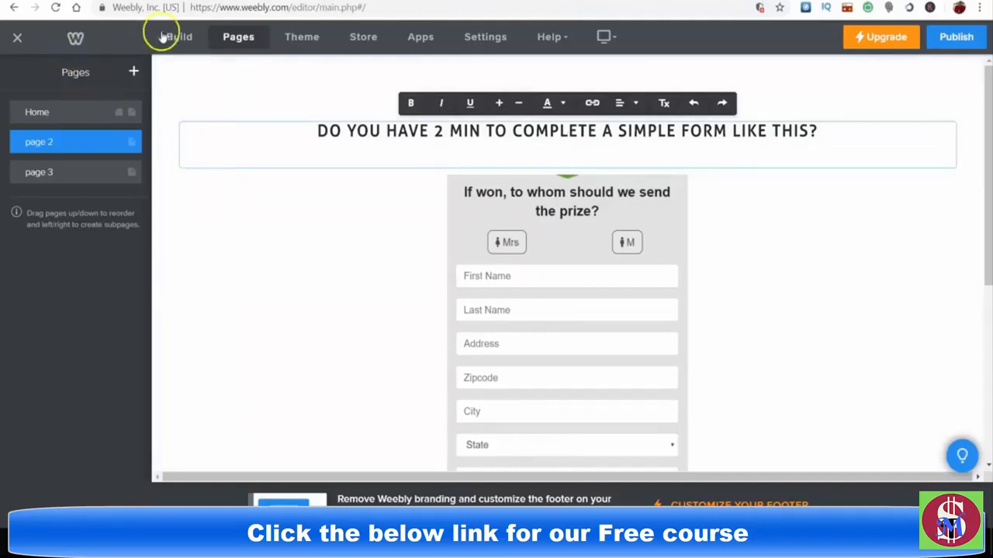
Step: Switch back to the Weebly editor and add an Image element between page 2's heading and the form image
left_click(163, 37)
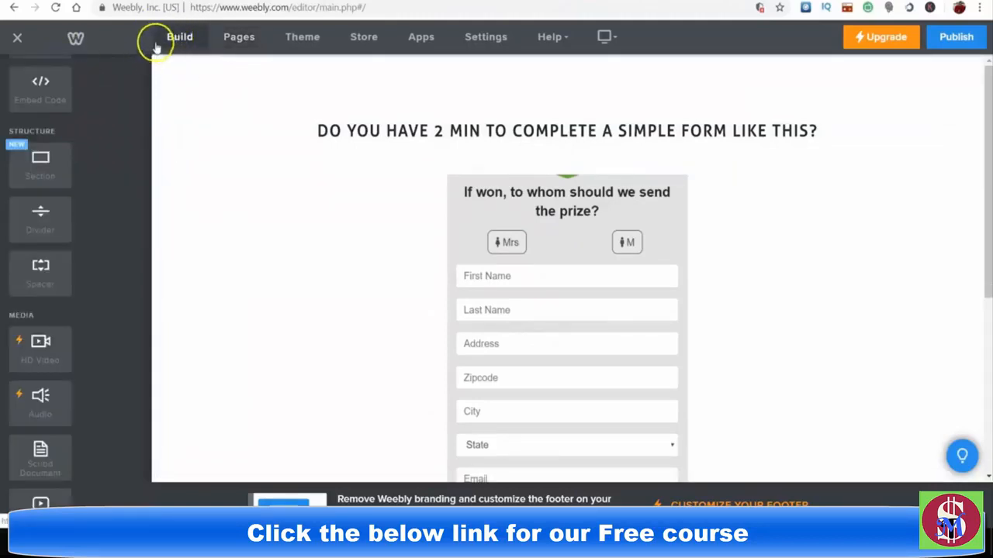
left_click_drag(146, 212, 147, 84)
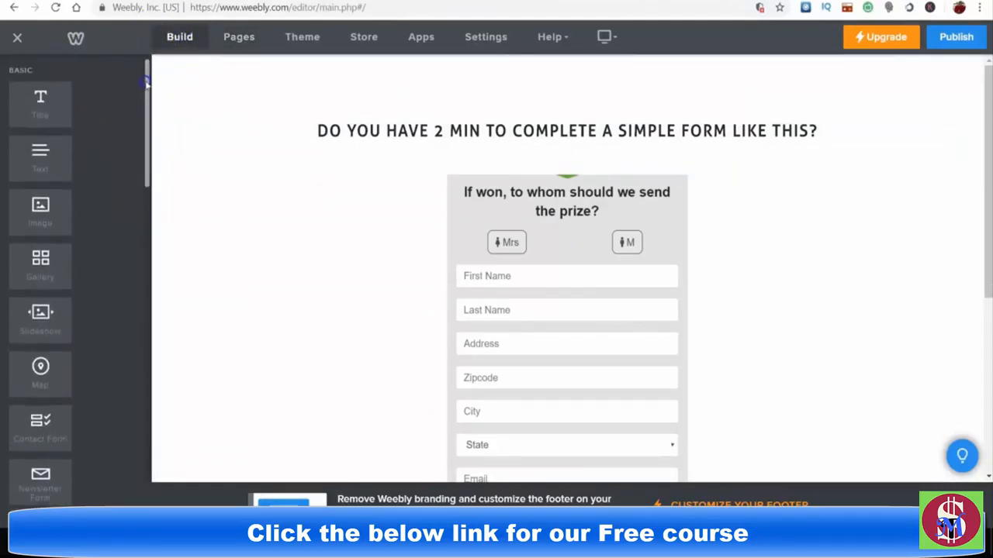
scroll(62, 186, "down", 8)
scroll(93, 101, "up", 8)
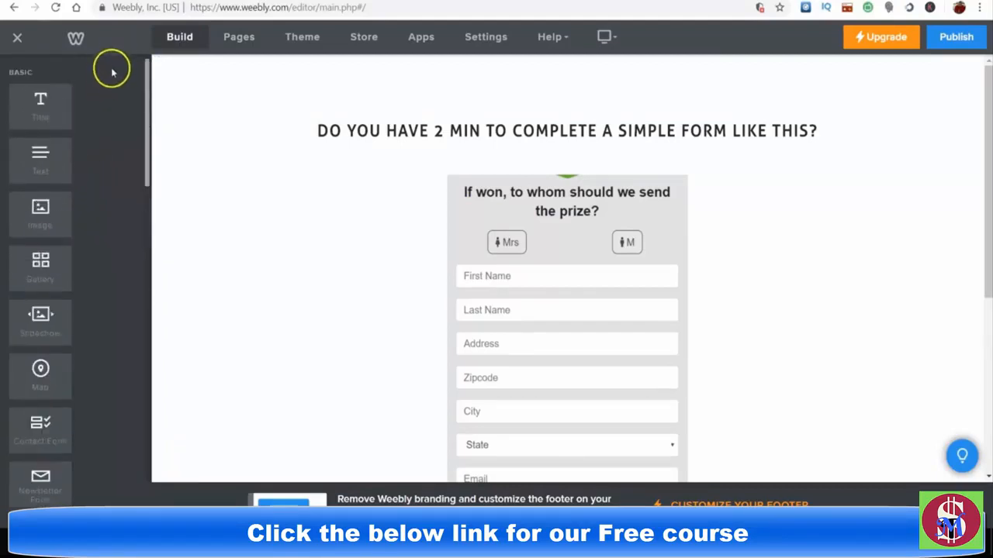
left_click_drag(40, 211, 546, 223)
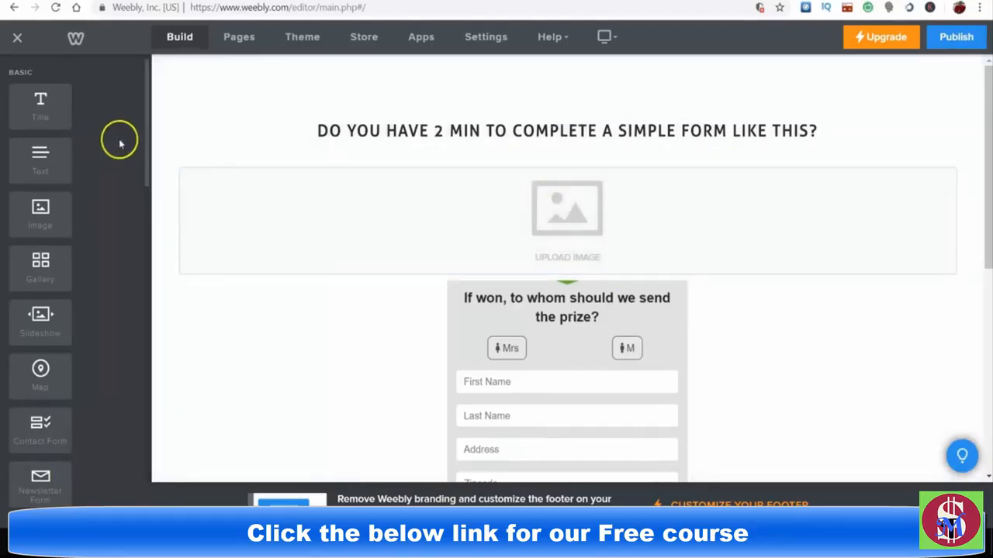
Step: Place a Spacer element on each side of the empty image placeholder to narrow it
left_click_drag(143, 145, 158, 281)
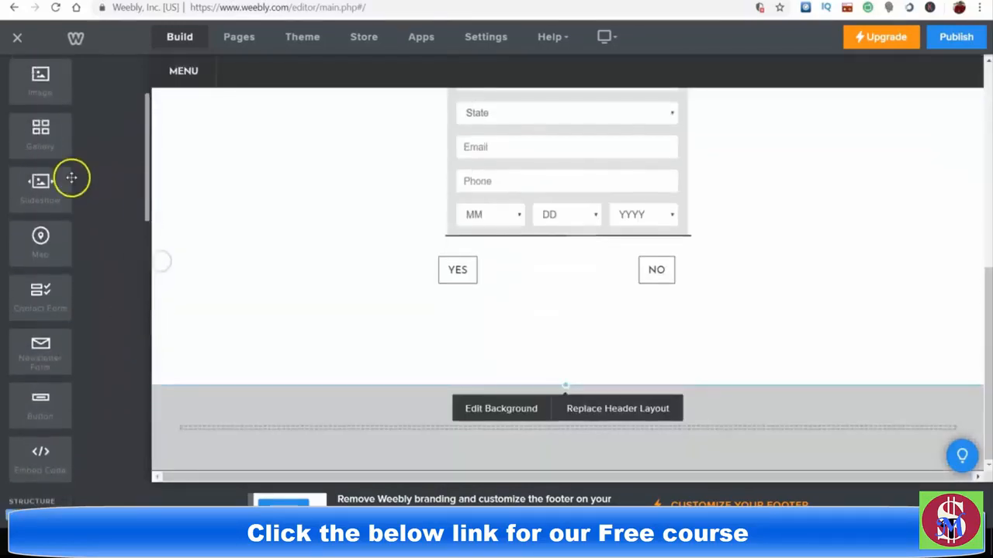
scroll(71, 178, "up", 1)
left_click_drag(149, 175, 149, 338)
left_click_drag(983, 321, 985, 111)
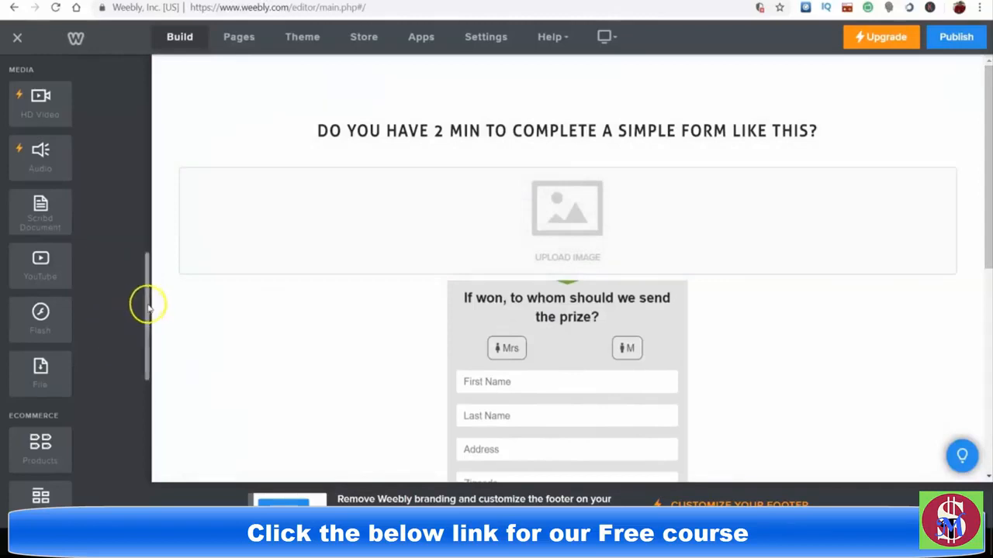
left_click_drag(146, 301, 152, 264)
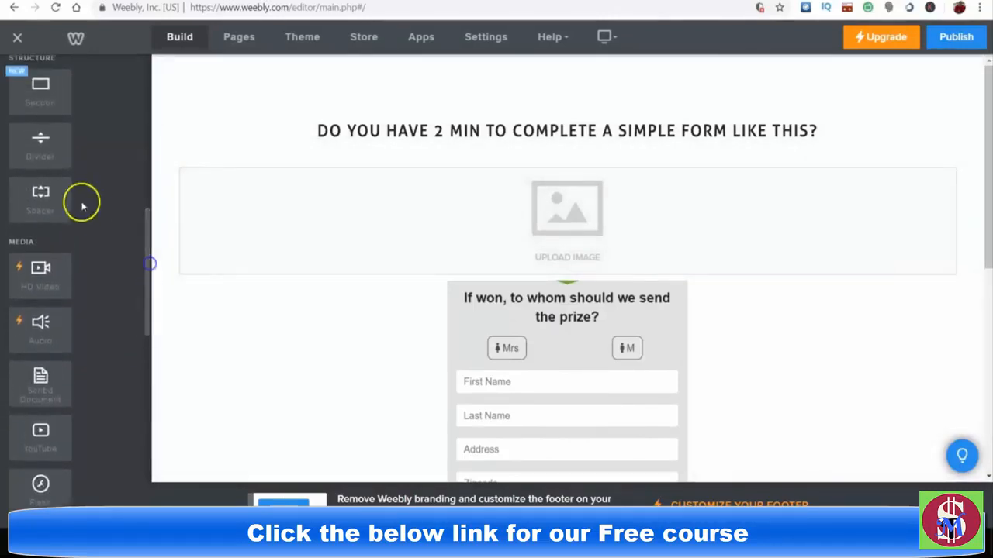
left_click_drag(54, 194, 188, 197)
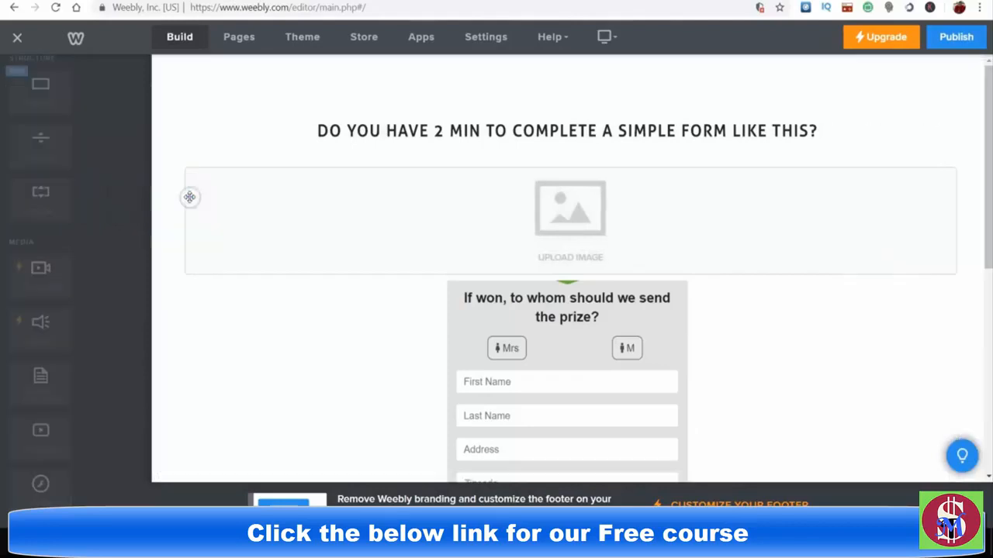
left_click_drag(66, 182, 968, 214)
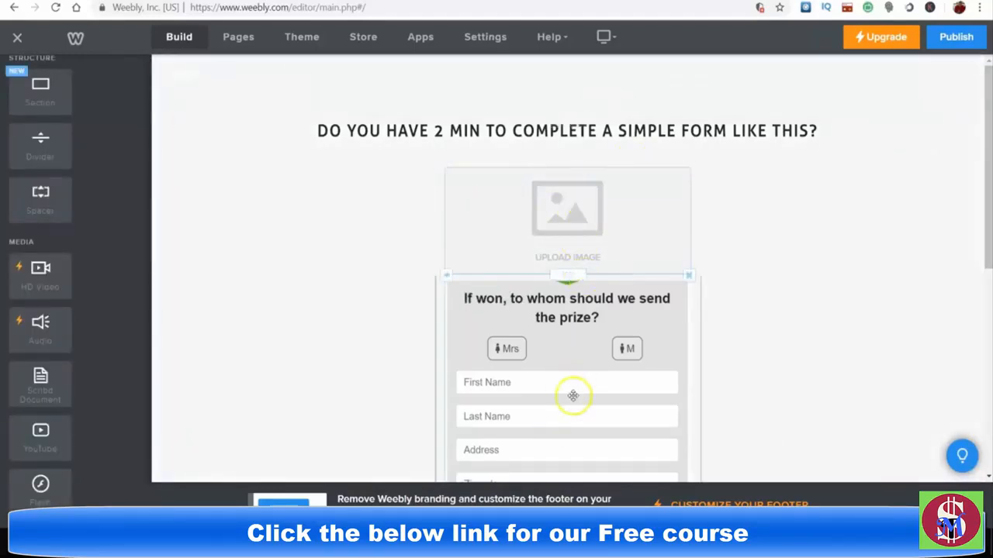
left_click(583, 235)
left_click(435, 314)
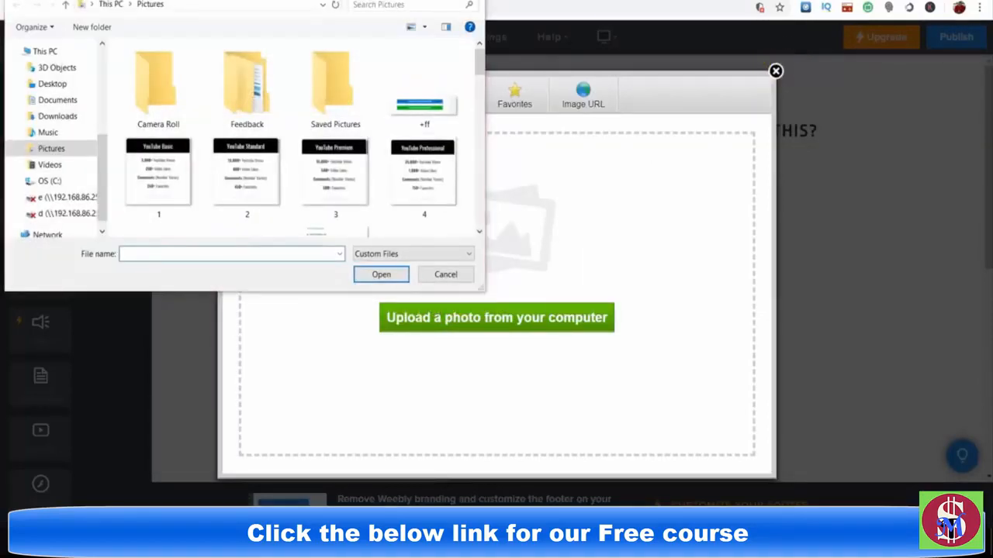
key("Escape")
left_click(776, 72)
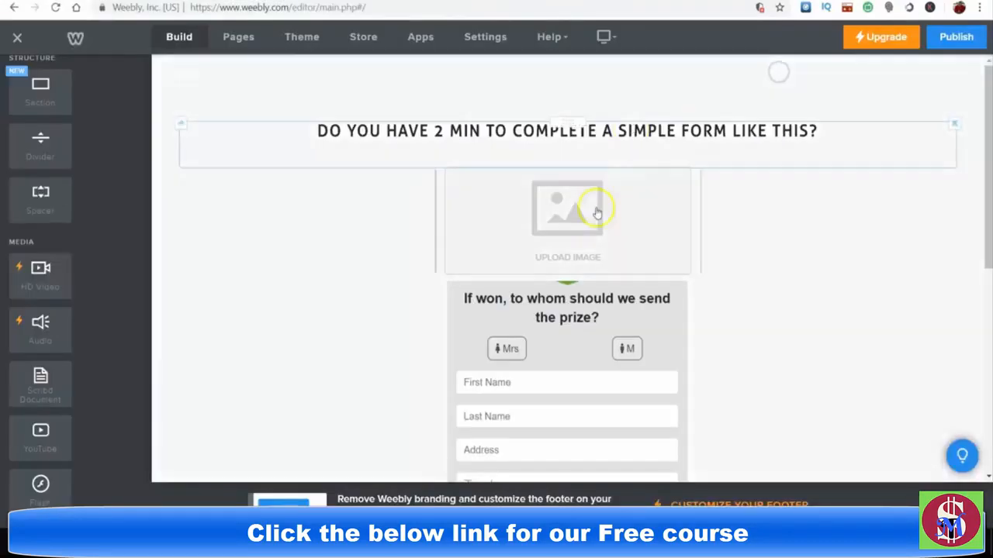
Step: Delete the empty image placeholder and the two spacers on either side of it from page 2
left_click(689, 171)
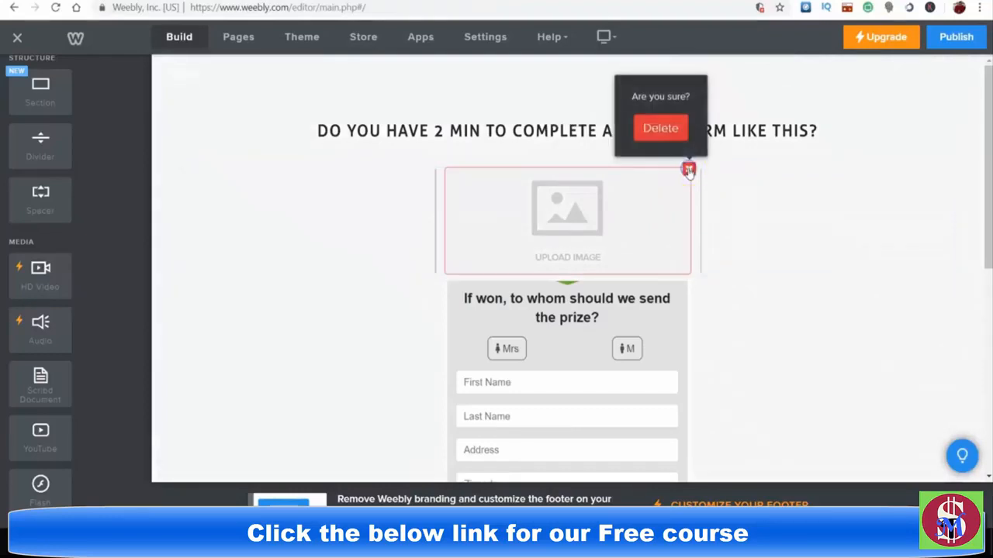
left_click(675, 128)
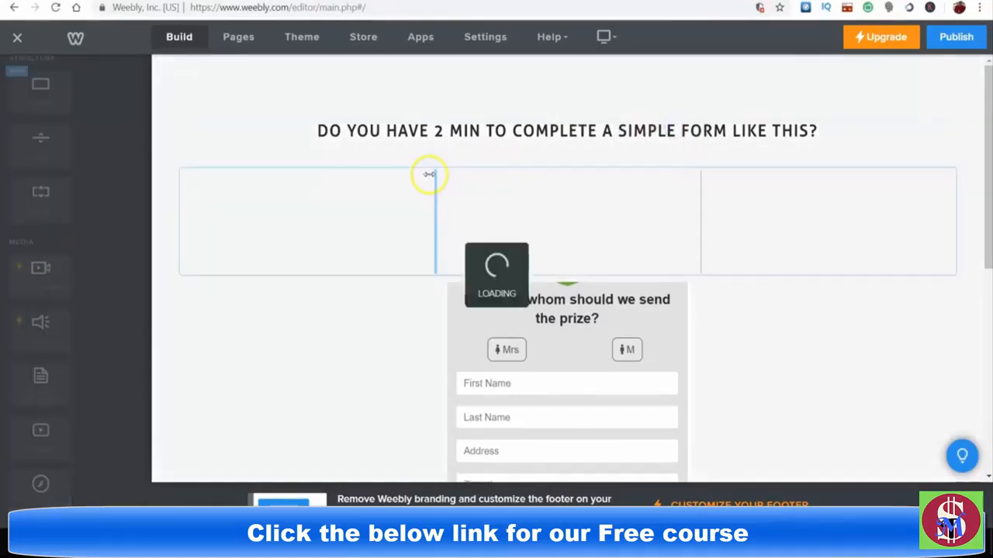
left_click(556, 169)
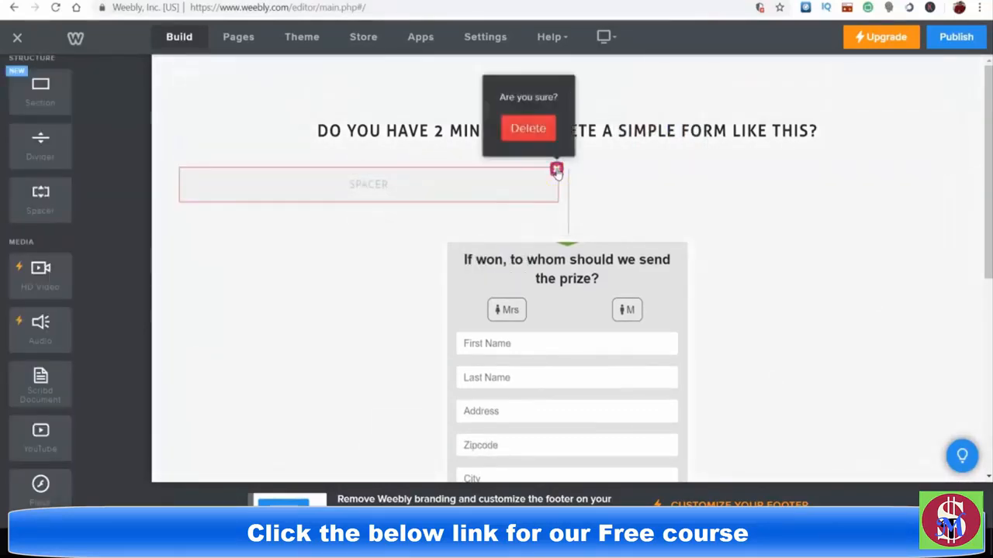
left_click(527, 129)
left_click(953, 169)
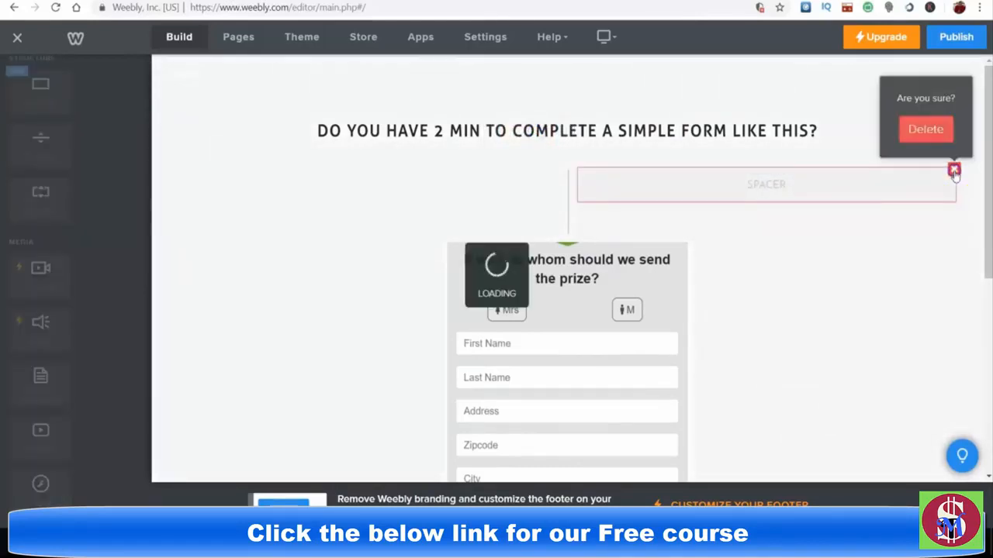
left_click(924, 126)
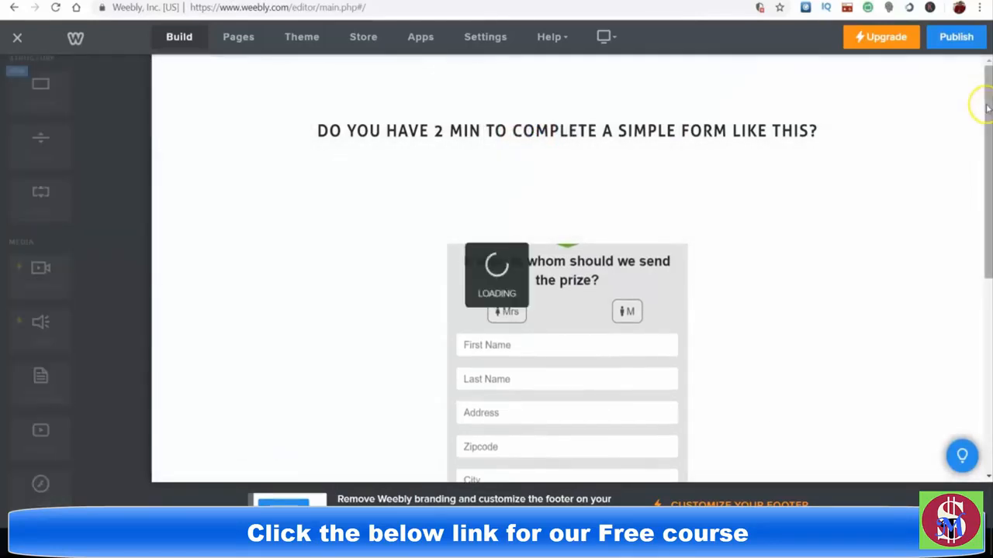
Step: Move the spacer beside page 2's form image into its own full-width row between the heading and the form image
left_click_drag(983, 108, 979, 253)
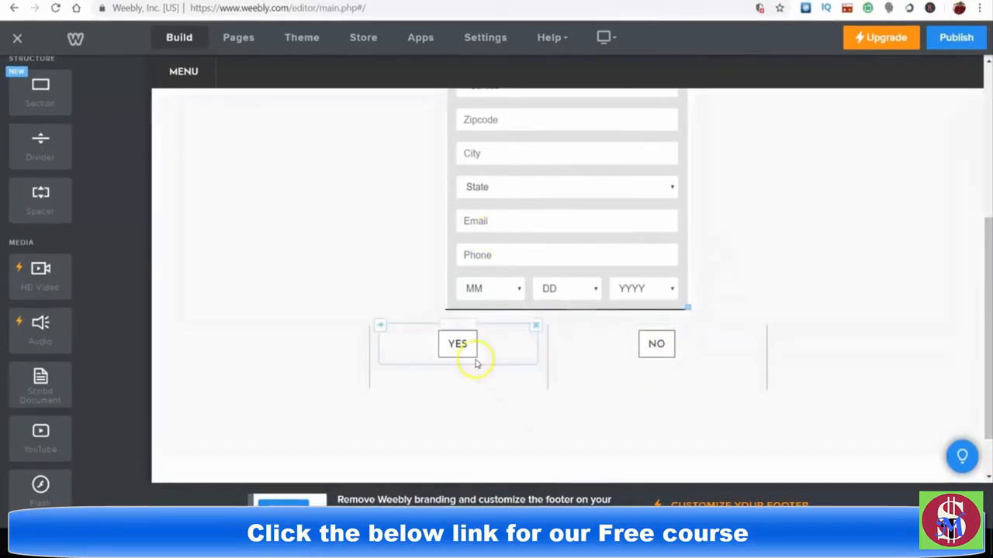
left_click_drag(988, 311, 988, 182)
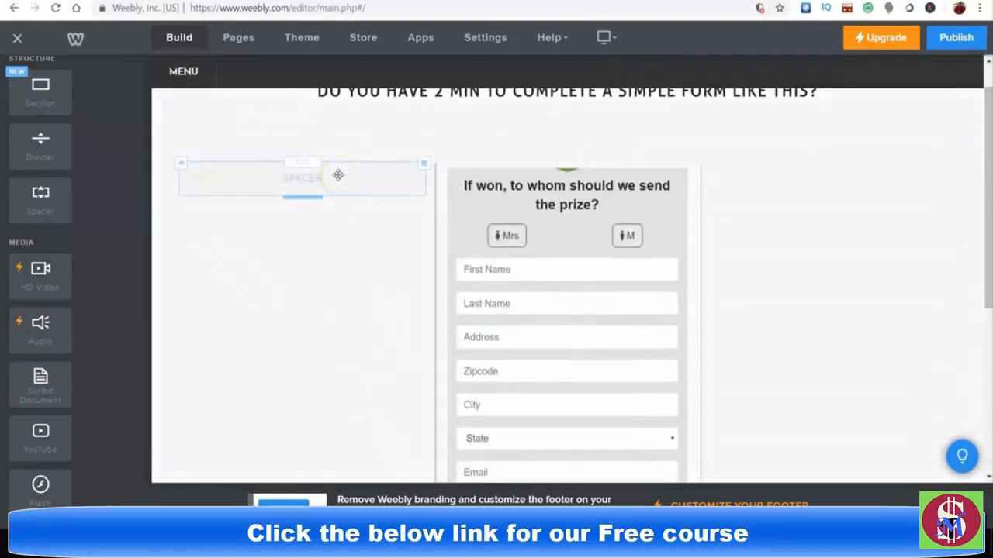
left_click_drag(338, 175, 539, 134)
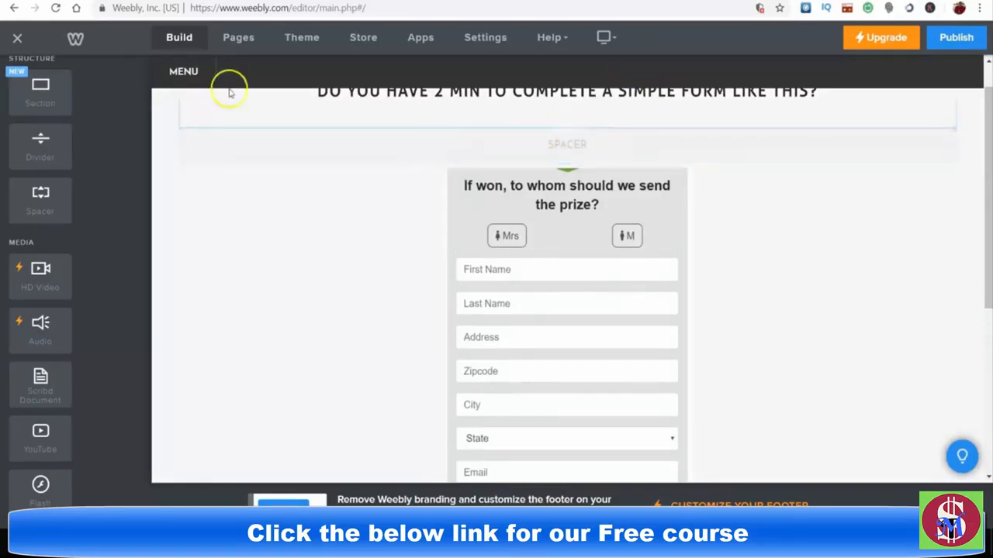
Step: Examine page 3's phone-or-laptop question and its red instruction text alongside page 2's form question
left_click(240, 37)
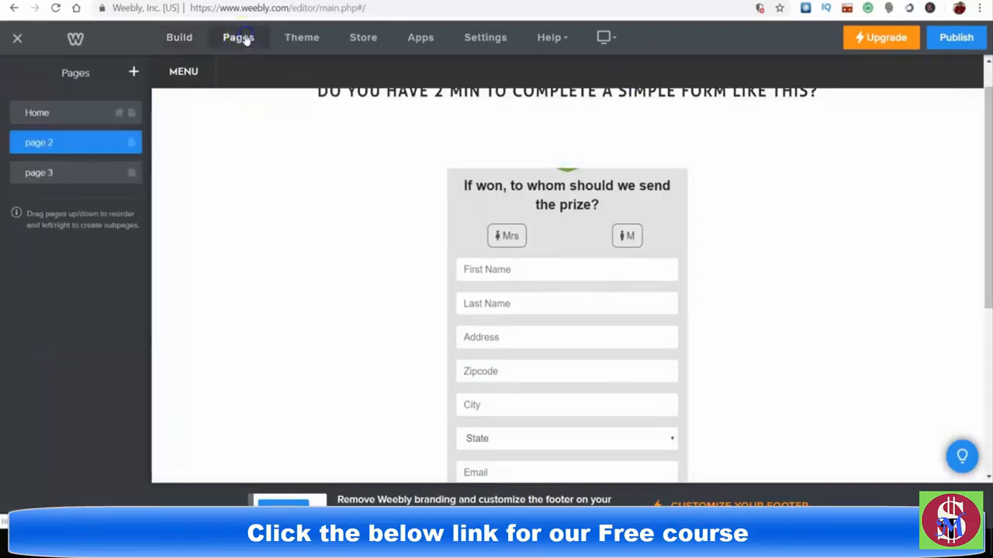
left_click(40, 173)
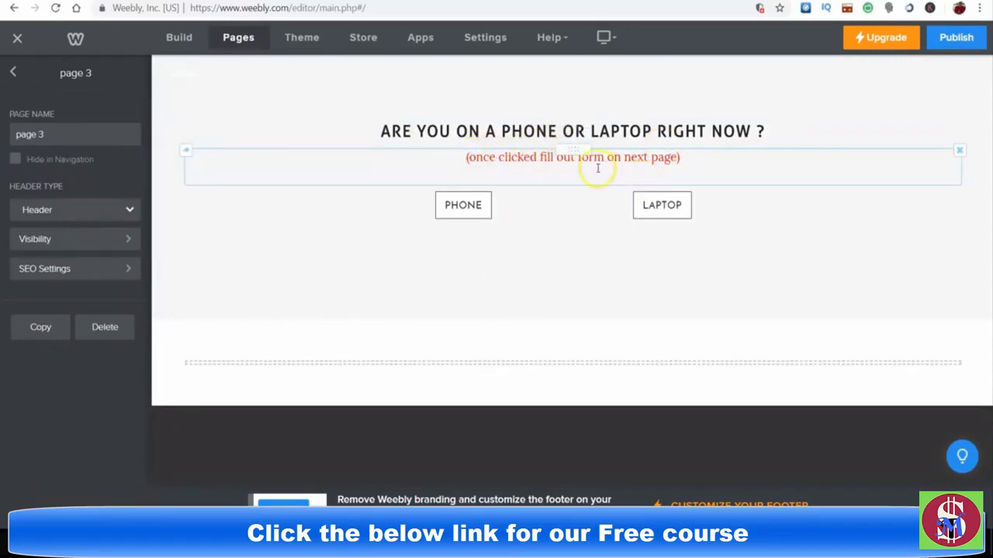
left_click(18, 73)
left_click(59, 142)
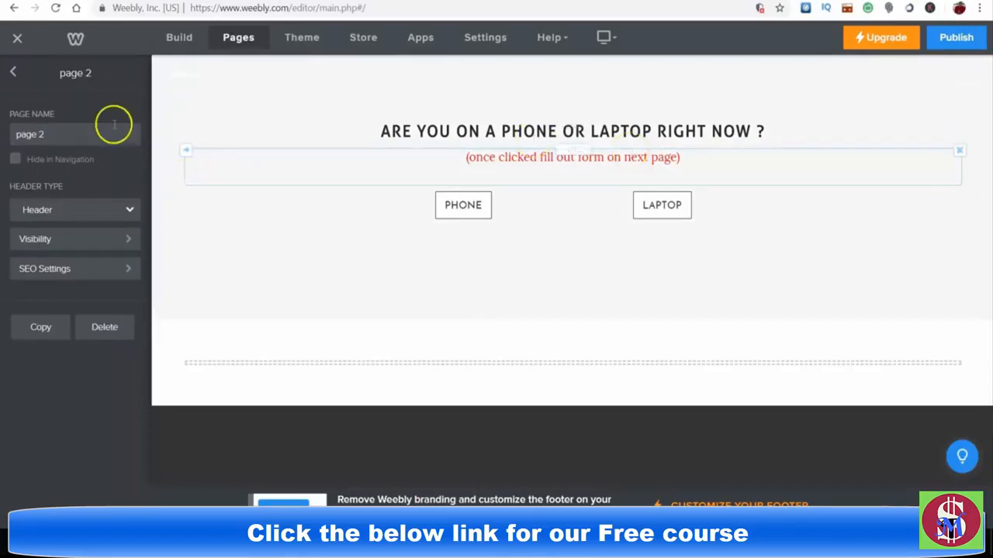
left_click(13, 72)
left_click(44, 170)
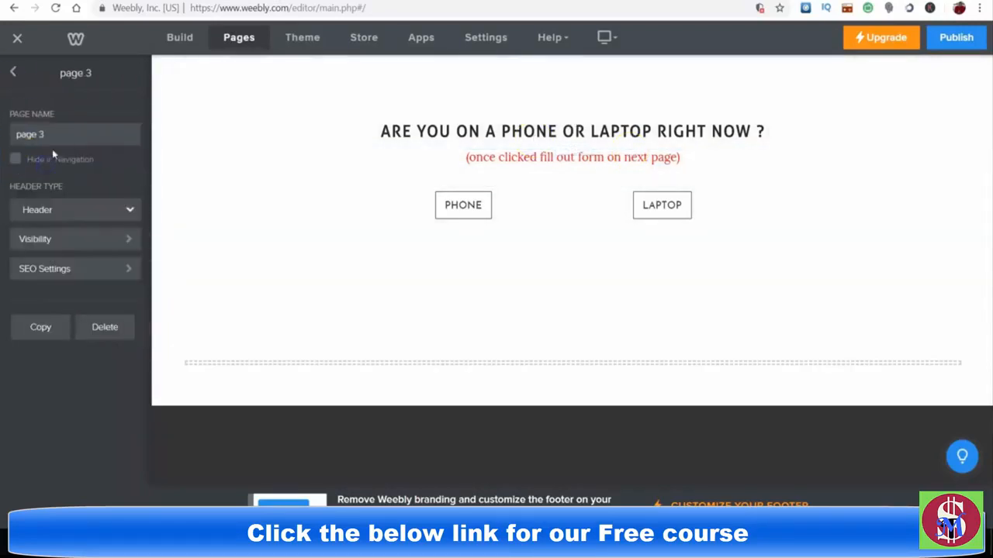
left_click(14, 72)
left_click(56, 147)
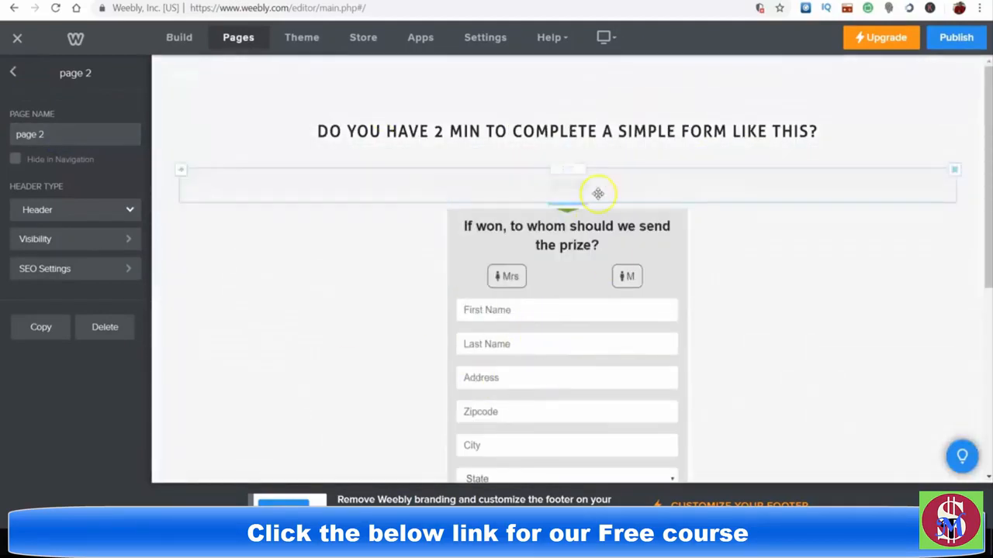
scroll(961, 131, "down", 2)
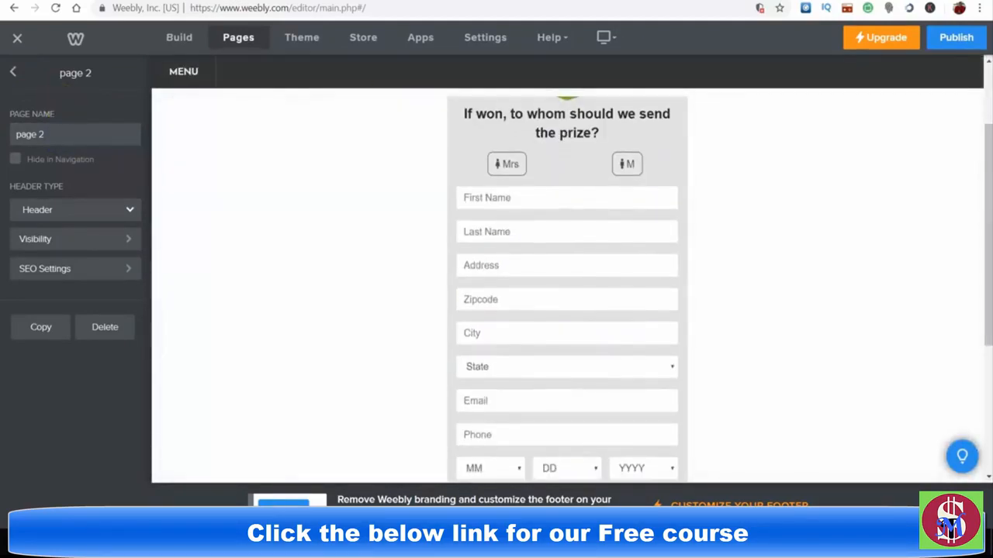
left_click(13, 71)
left_click(52, 174)
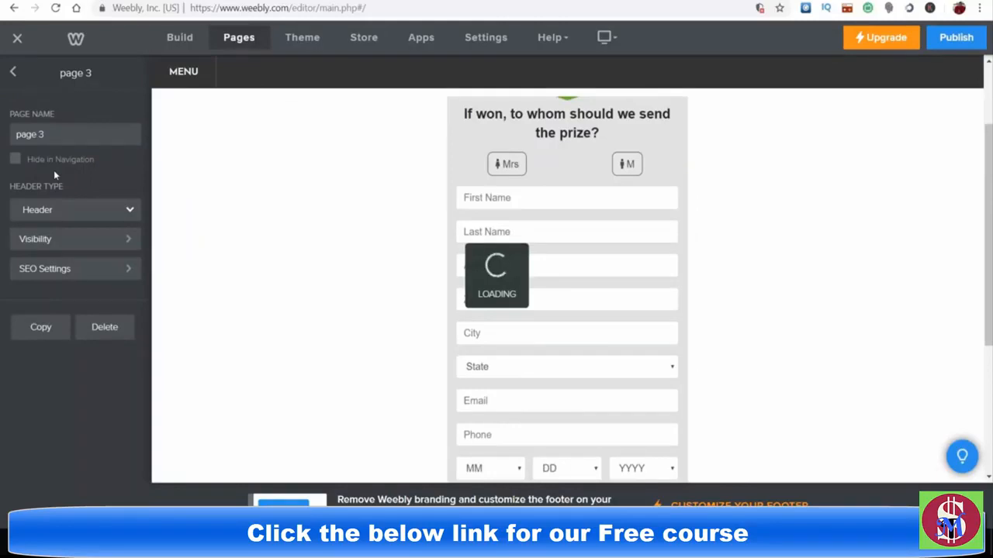
left_click(16, 74)
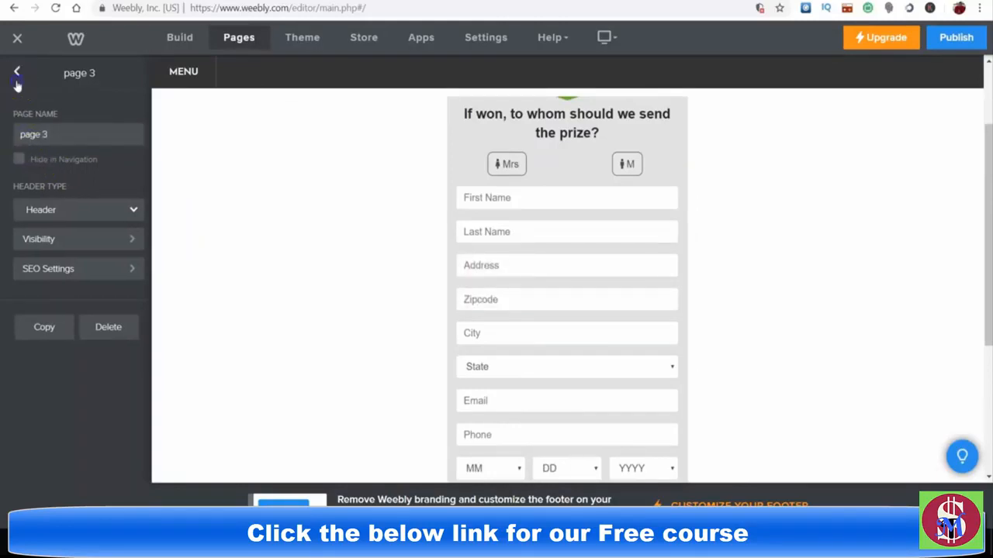
left_click(39, 174)
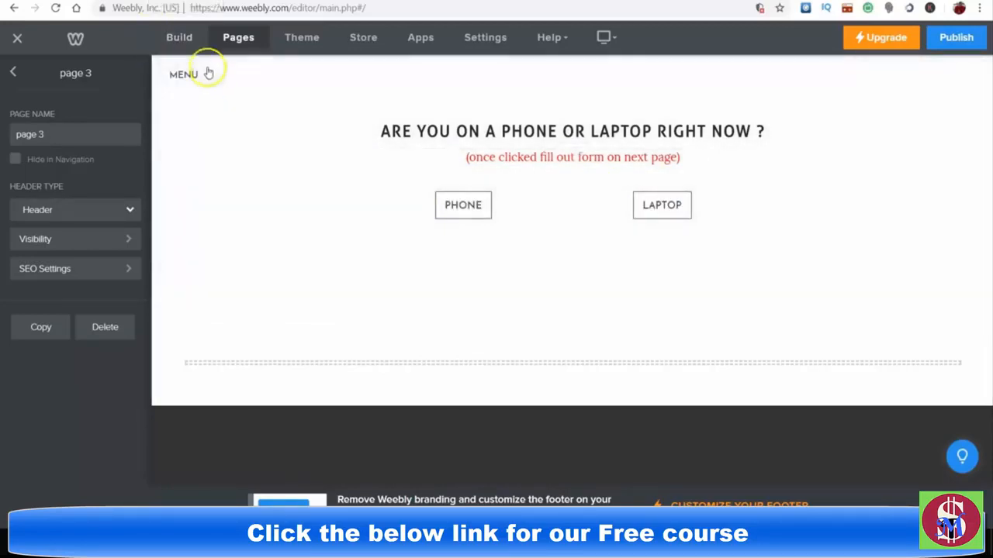
Step: Open the Home page and check which page its YES and NO buttons link to
left_click(11, 78)
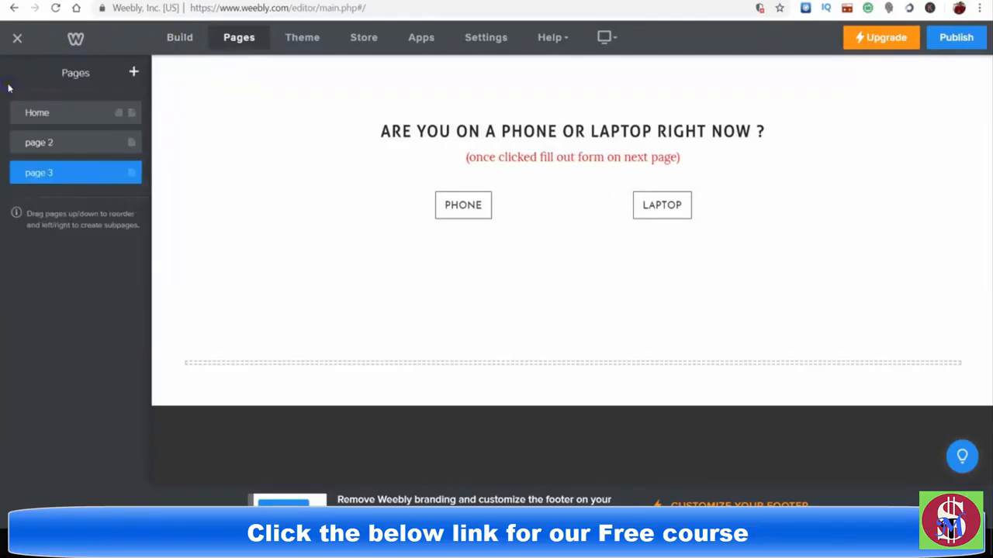
left_click(54, 109)
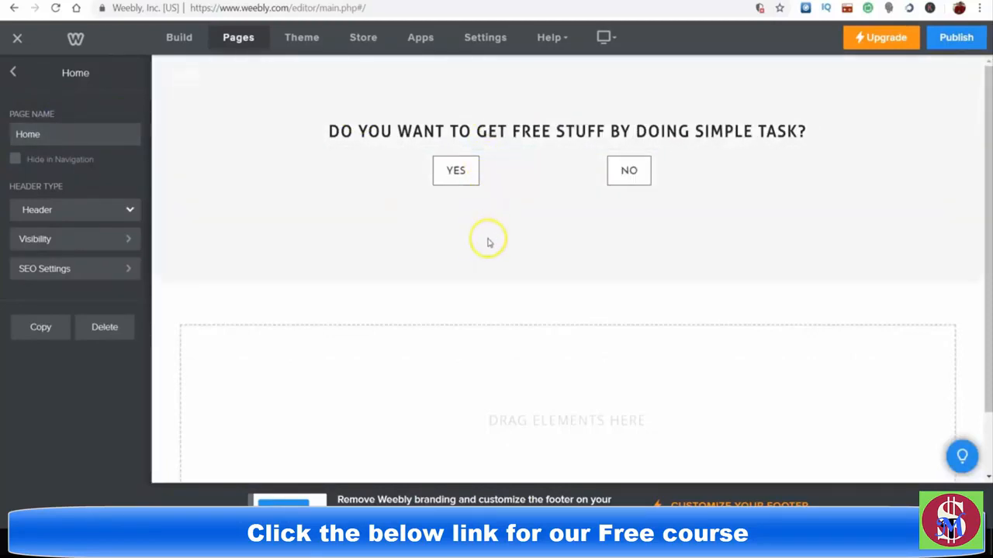
left_click(459, 171)
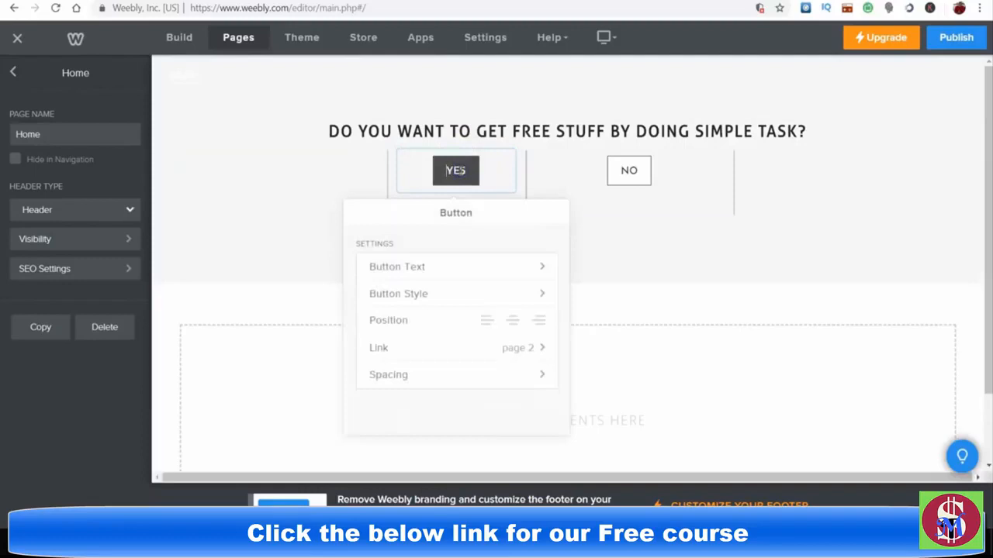
left_click(388, 349)
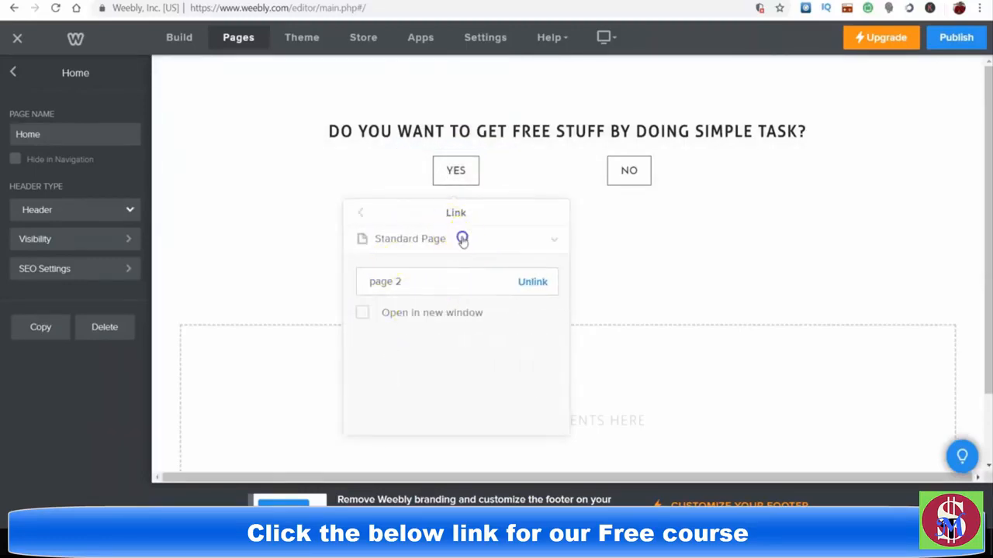
left_click(462, 240)
left_click(433, 266)
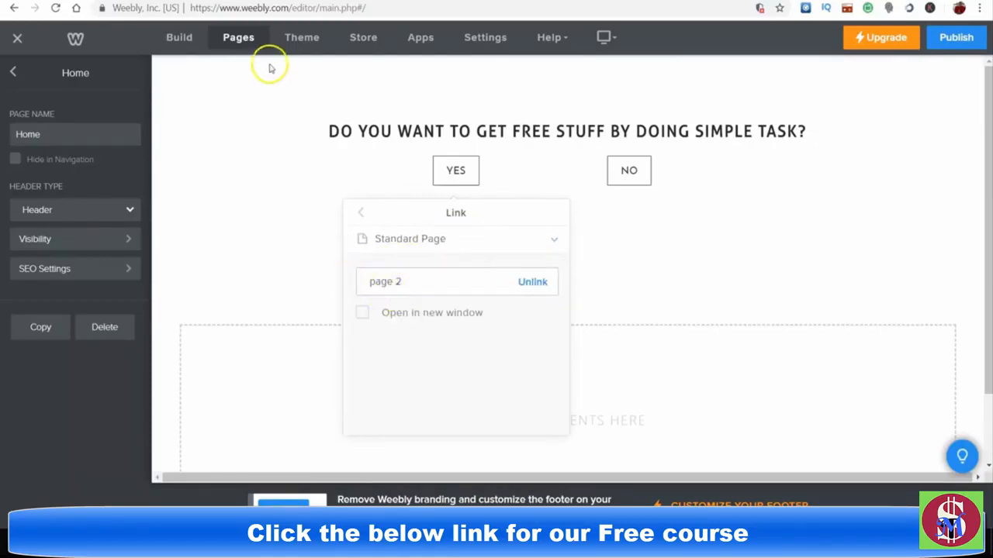
left_click(13, 72)
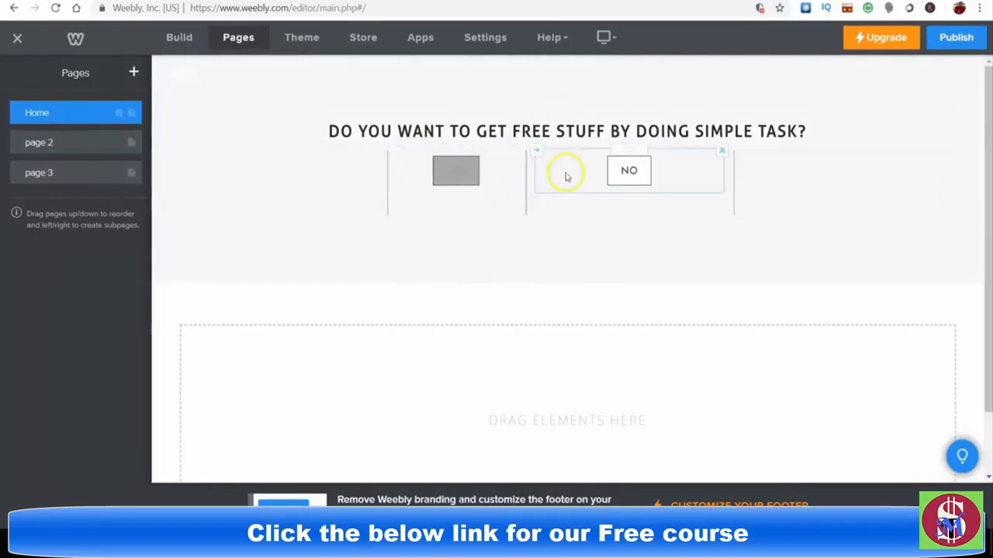
left_click(638, 178)
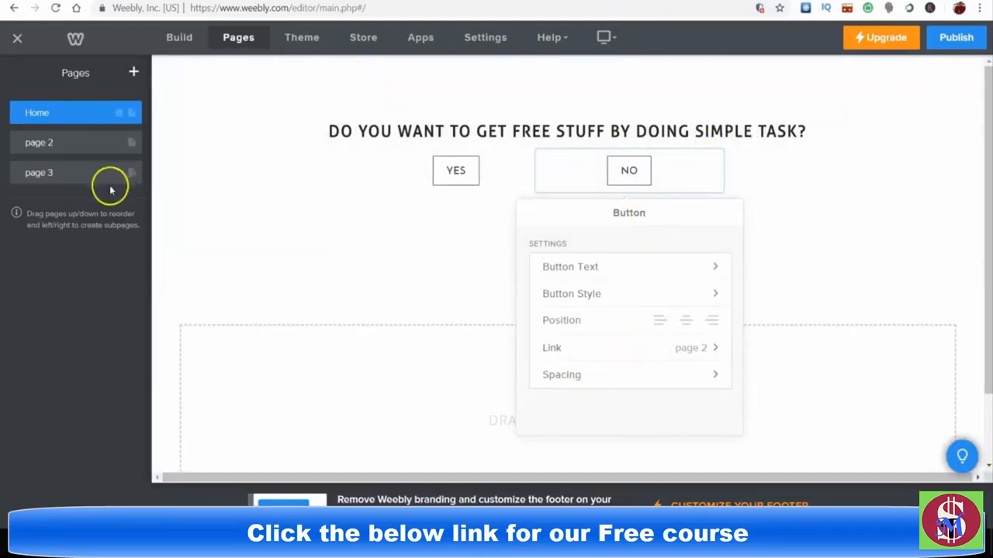
Step: Open page 2 and check the link targets of the YES and NO buttons below the form image
left_click(70, 146)
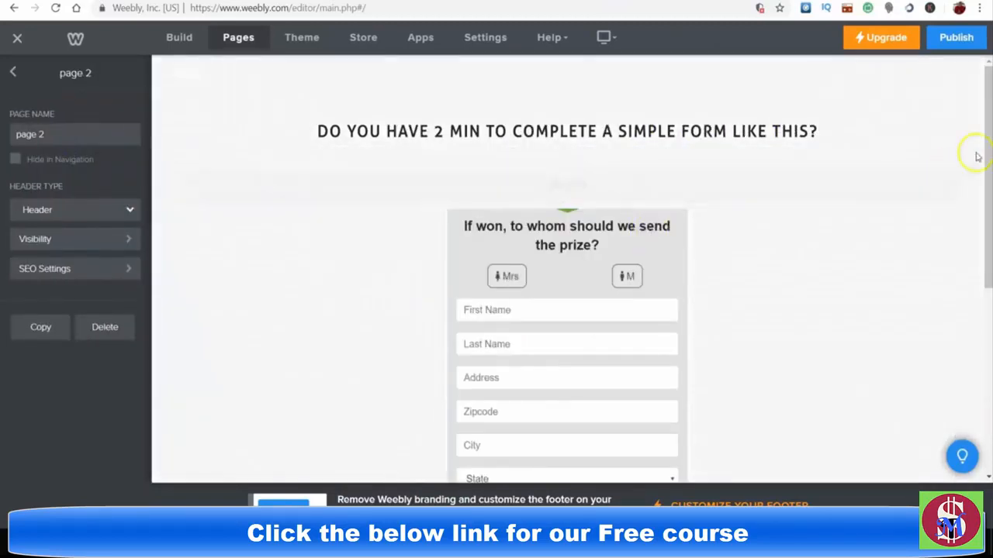
left_click_drag(982, 152, 959, 321)
left_click(422, 290)
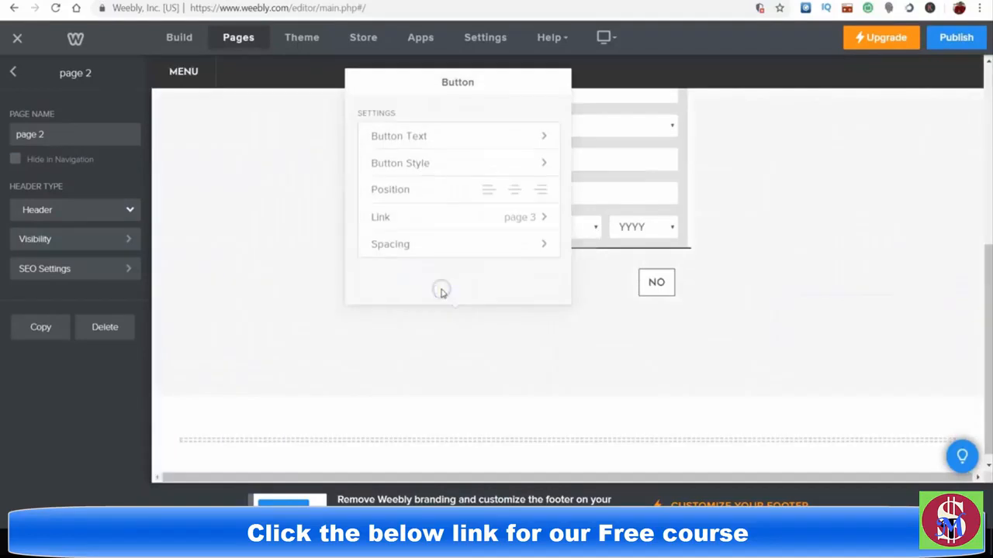
left_click(521, 224)
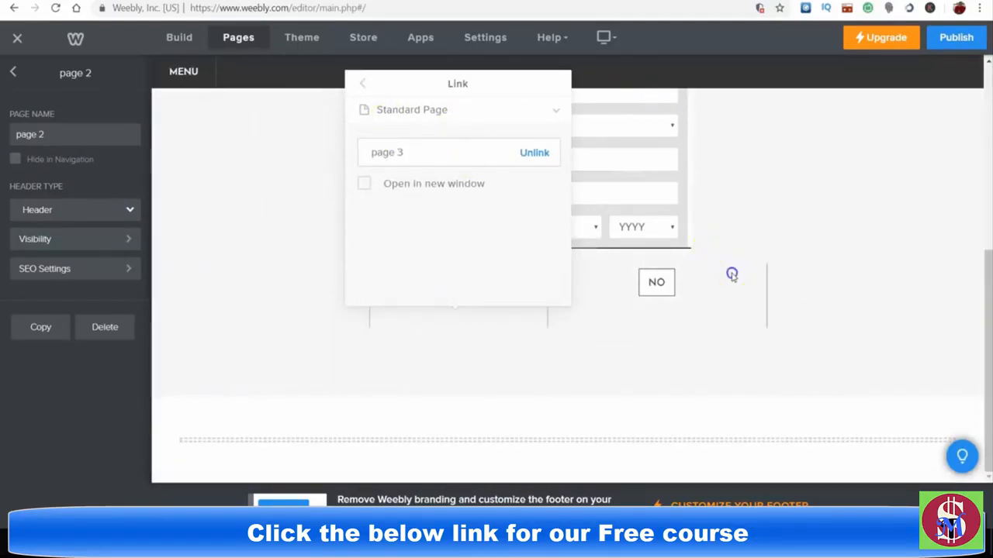
left_click(657, 283)
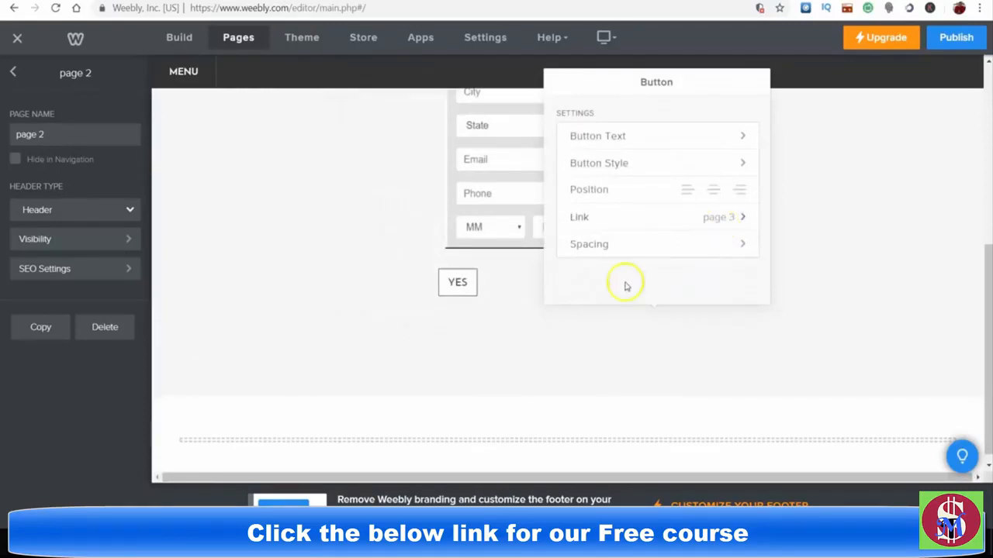
left_click(917, 223)
Step: Look over page 2's heading, form image and answer buttons, and reopen page 3
scroll(926, 217, "up", 5)
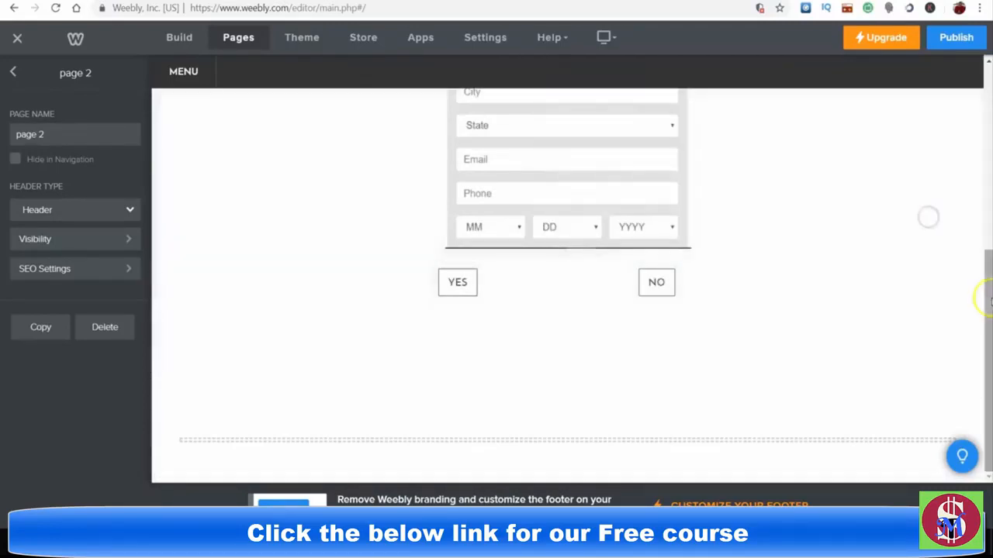
scroll(927, 218, "up", 1)
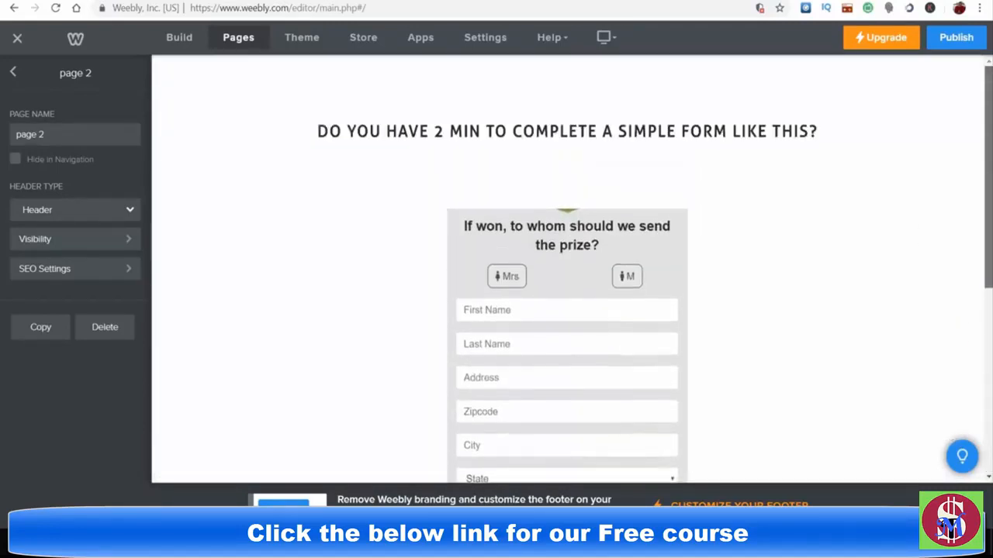
scroll(966, 261, "down", 3)
scroll(987, 246, "up", 3)
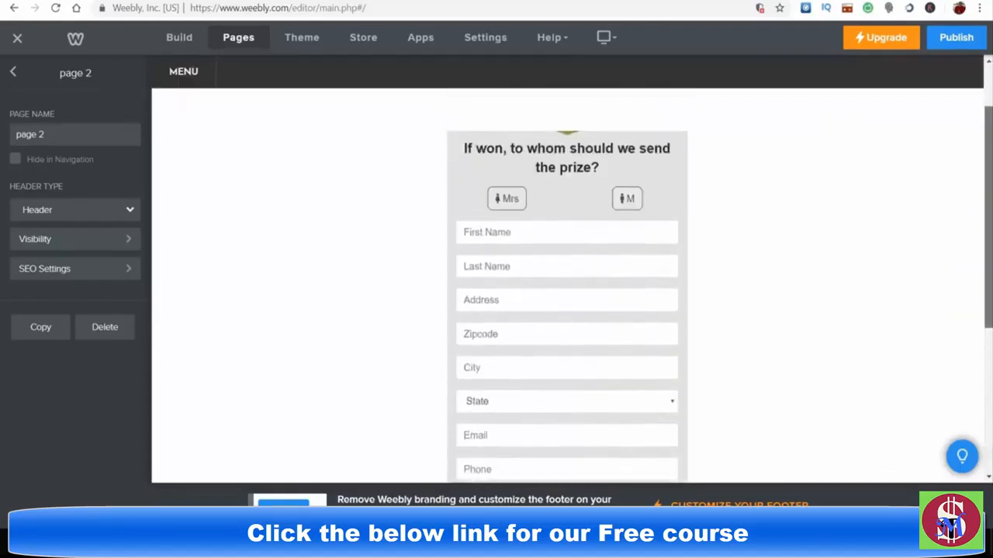
left_click(16, 72)
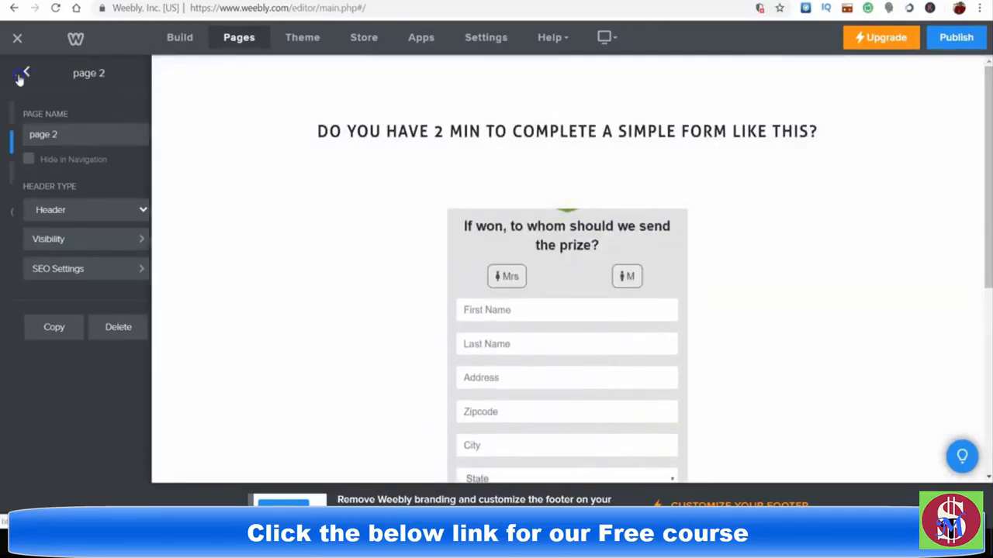
left_click(44, 167)
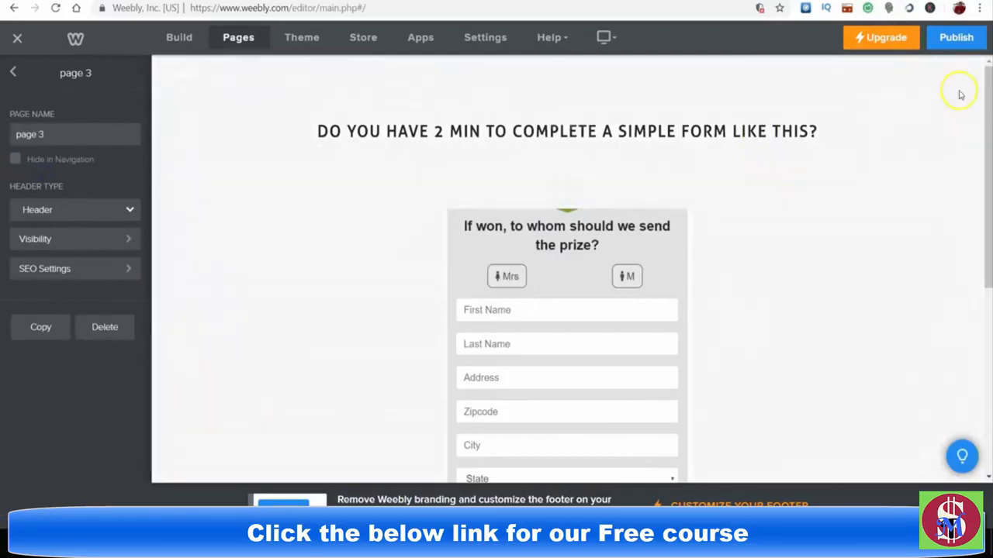
left_click_drag(984, 75, 985, 186)
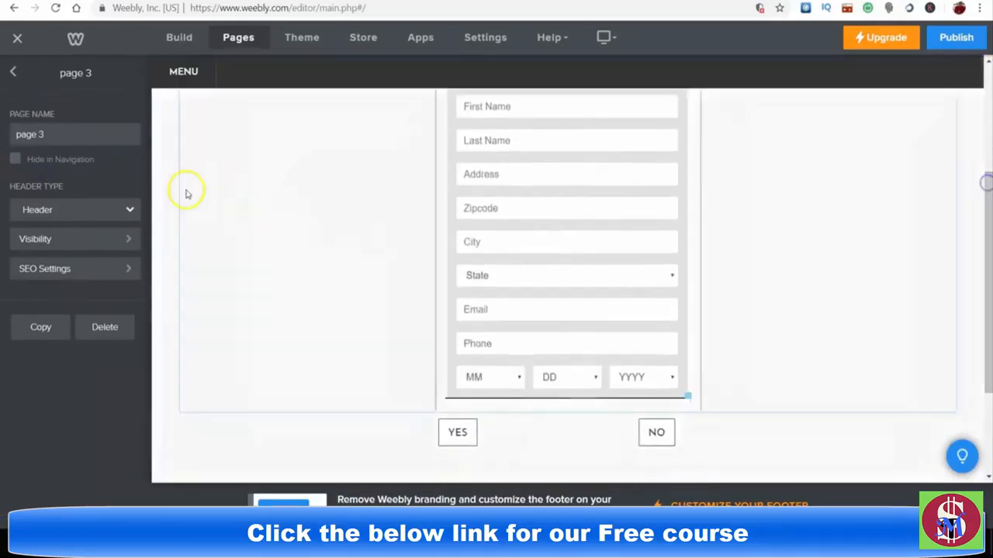
left_click(19, 73)
left_click(56, 167)
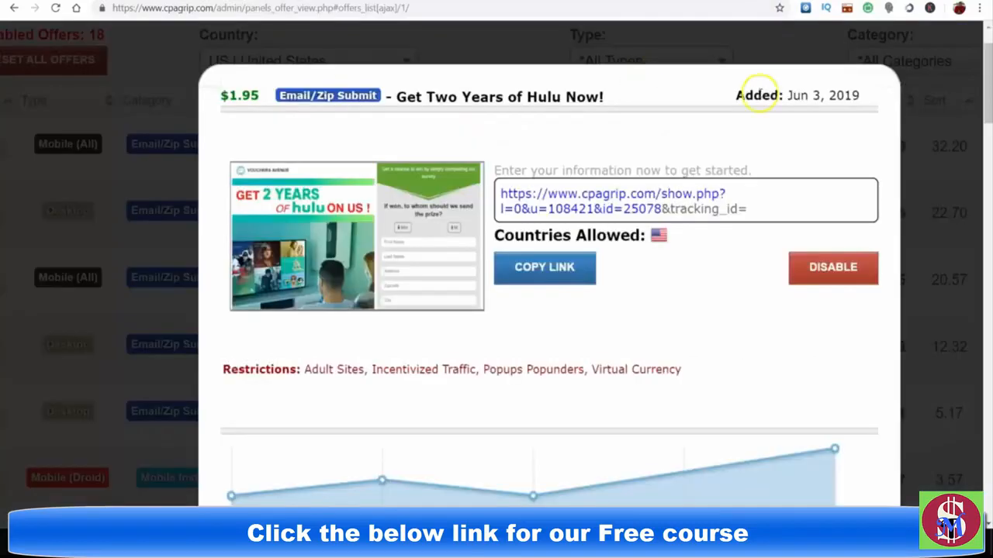
Step: Examine the Watch Netflix for Two Years offer and its link target in place of the Hulu offer, and close its details
left_click(922, 96)
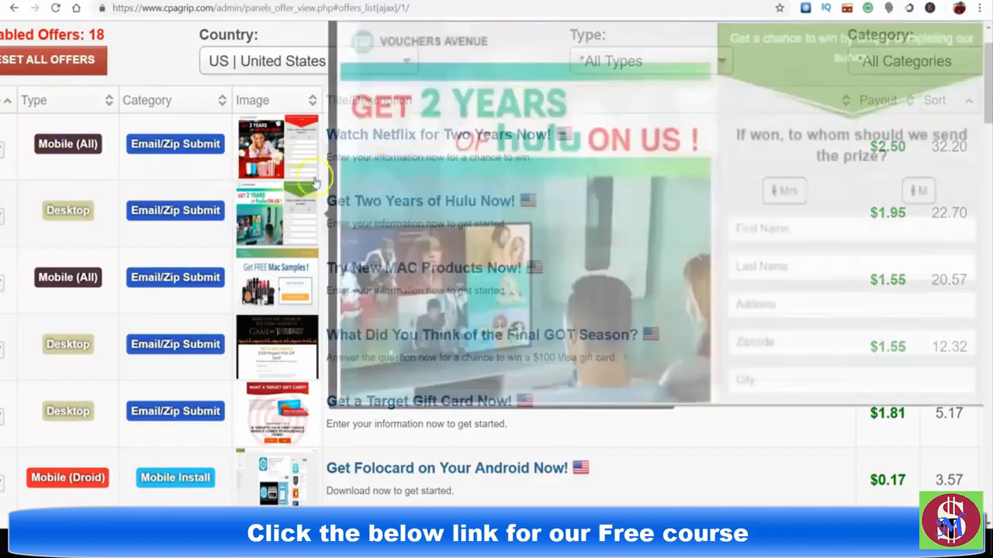
left_click(437, 135)
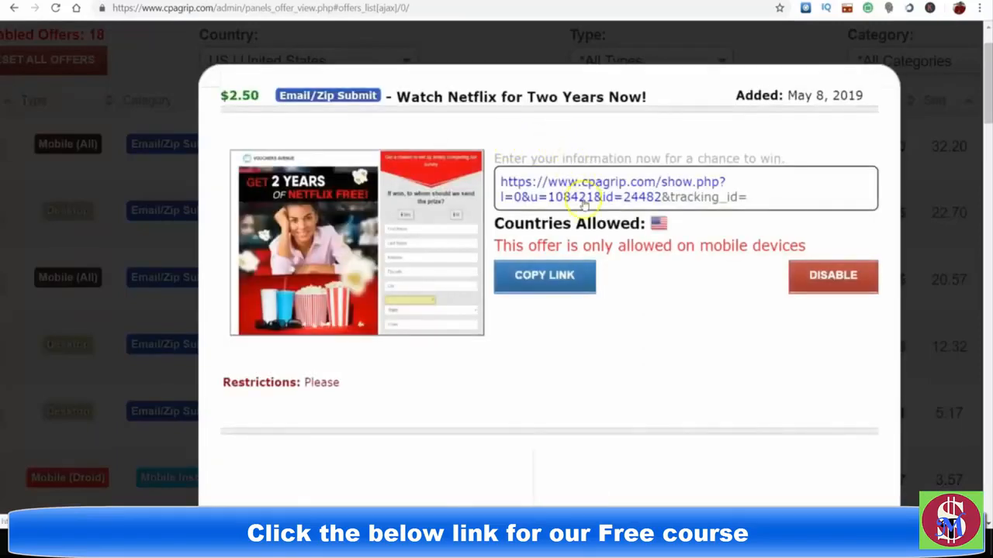
left_click(583, 200)
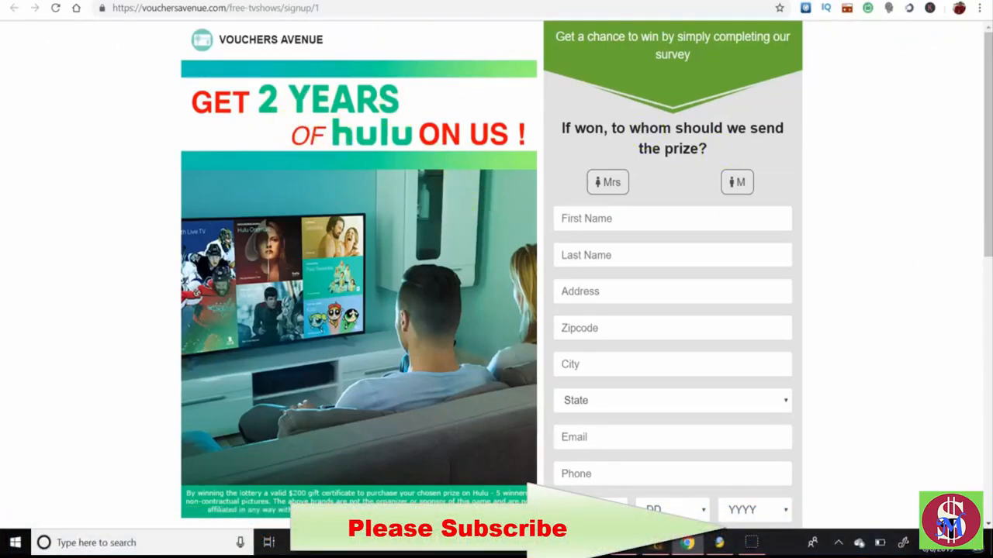
key("ctrl+w")
left_click(948, 103)
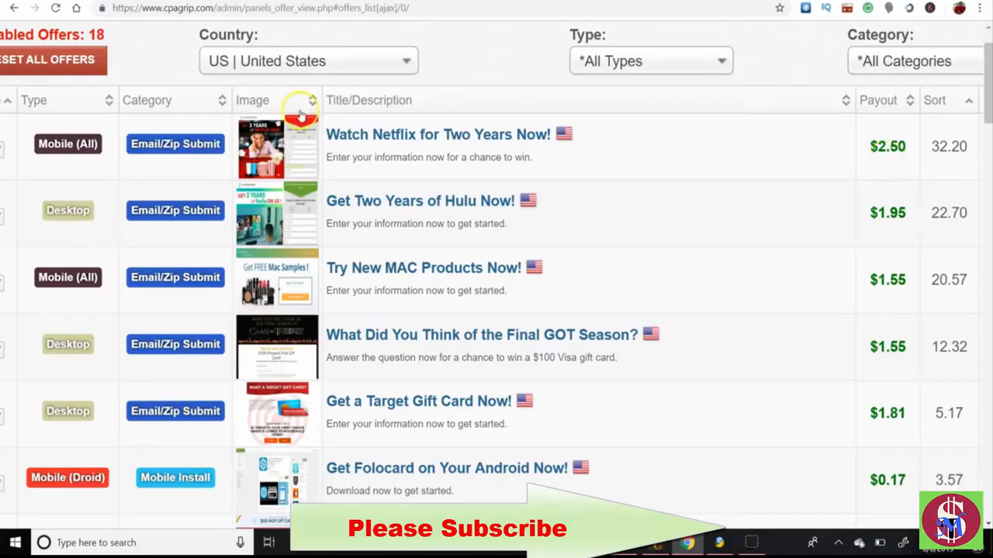
Step: Copy the affiliate link of the Watch Netflix for Two Years Now! offer
left_click(488, 131)
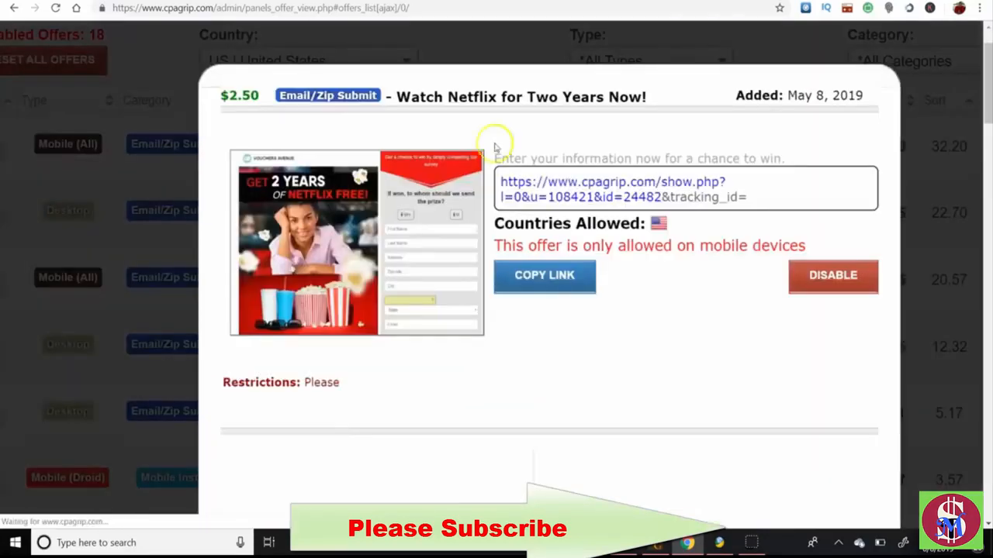
left_click(538, 279)
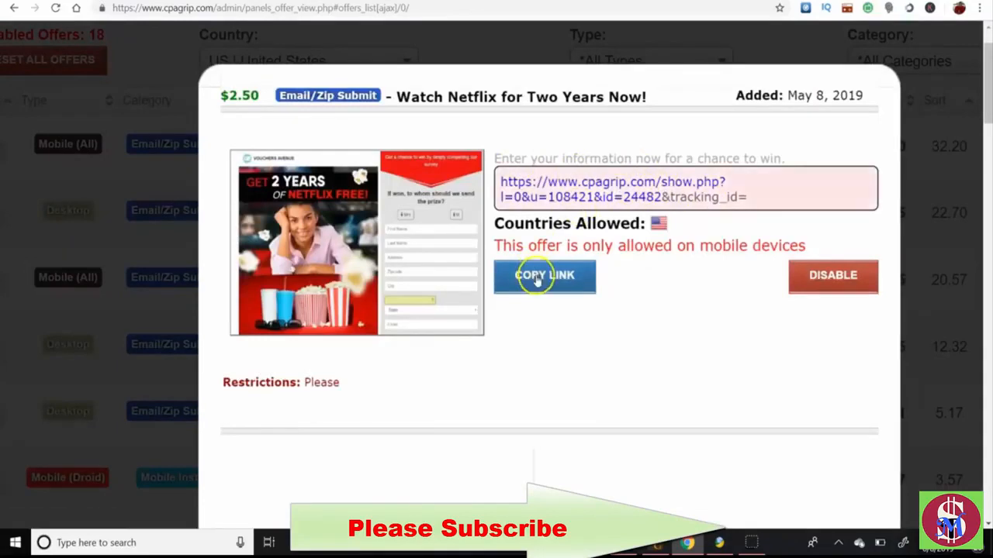
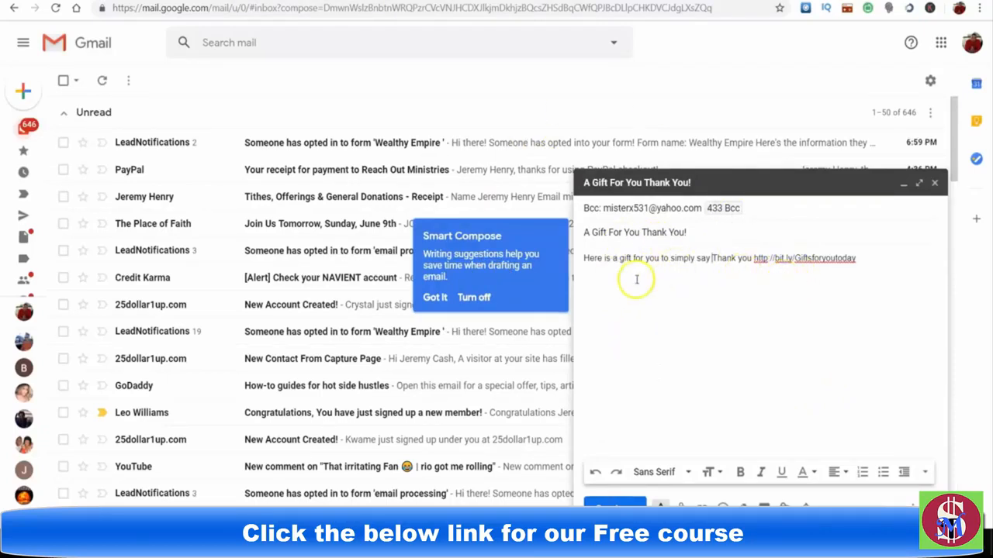
Step: Review the gift email draft's shortened link in Gmail, and check the Netflix offer's payout in the CPAGrip offer list
left_click(782, 265)
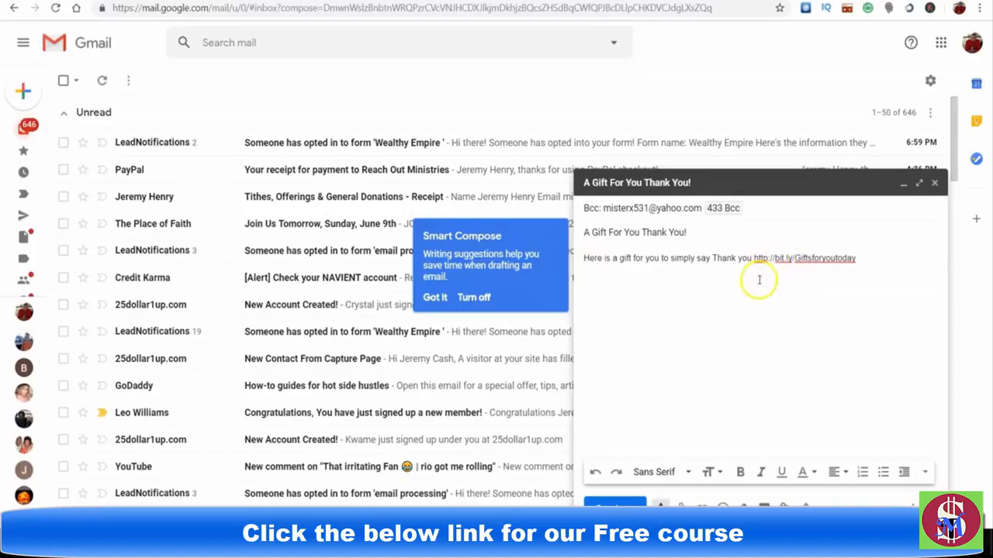
left_click(485, 1)
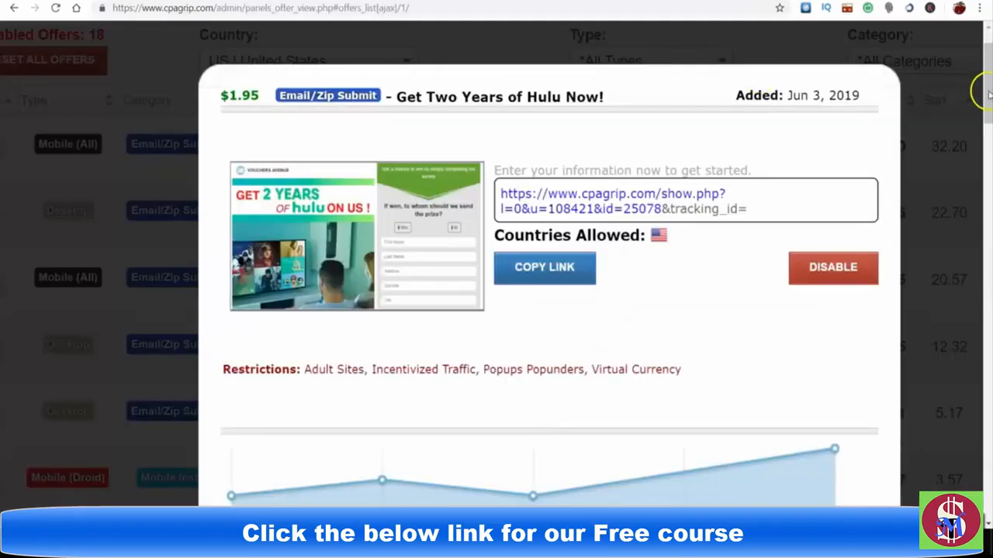
left_click(985, 91)
left_click_drag(869, 147, 906, 147)
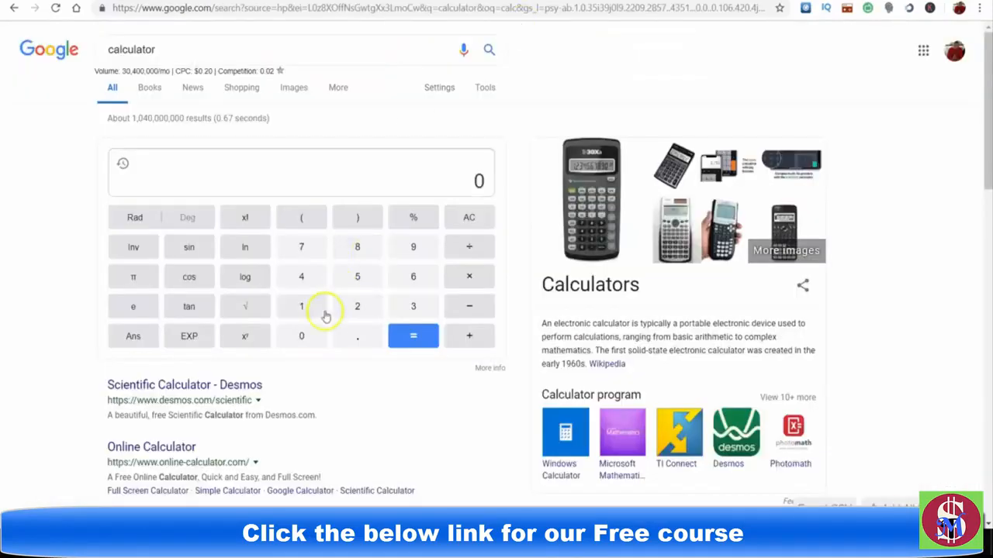
Step: Calculate the earnings for 80 leads at the 2.50 payout in Google's calculator (2.50 × 80)
left_click(351, 310)
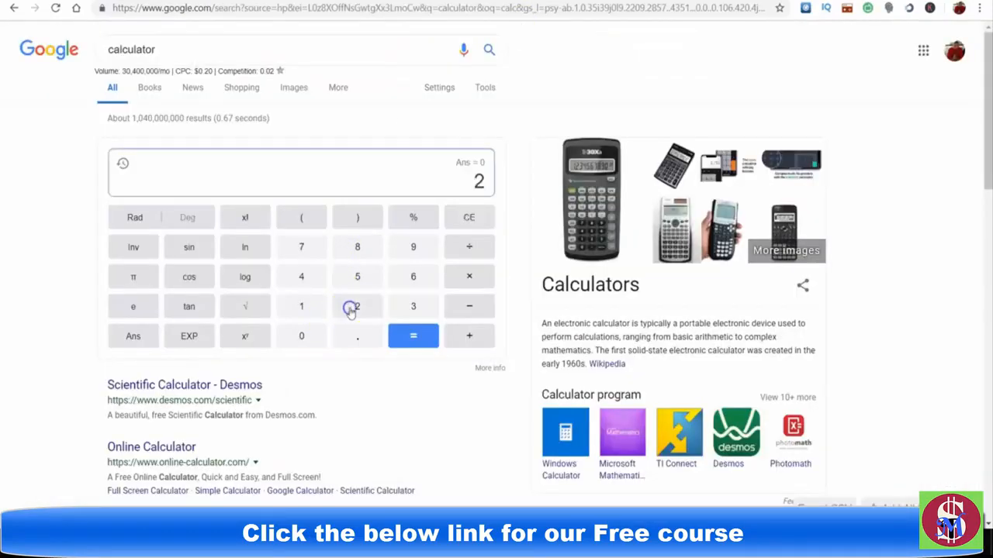
left_click(353, 337)
left_click(364, 283)
left_click(310, 339)
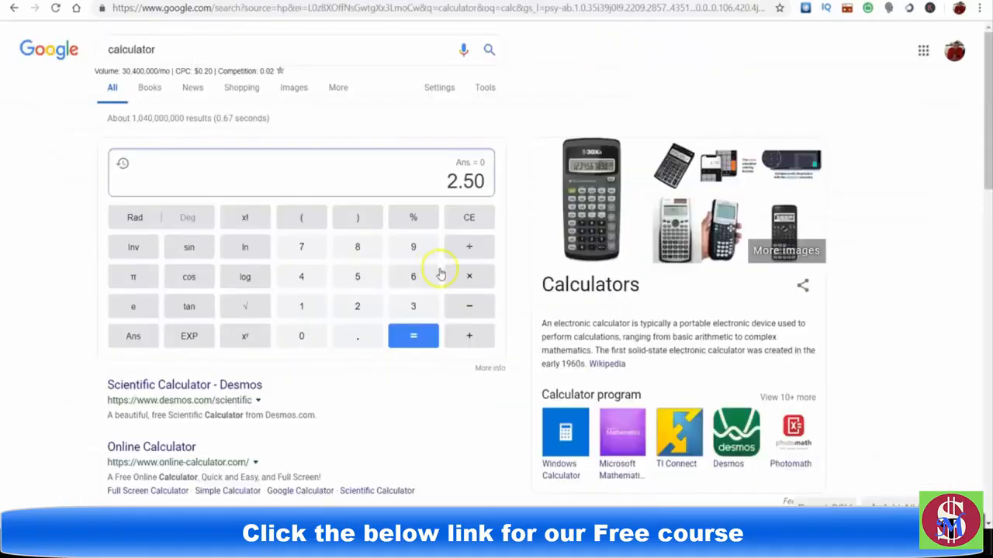
left_click(468, 276)
left_click(355, 255)
left_click(299, 338)
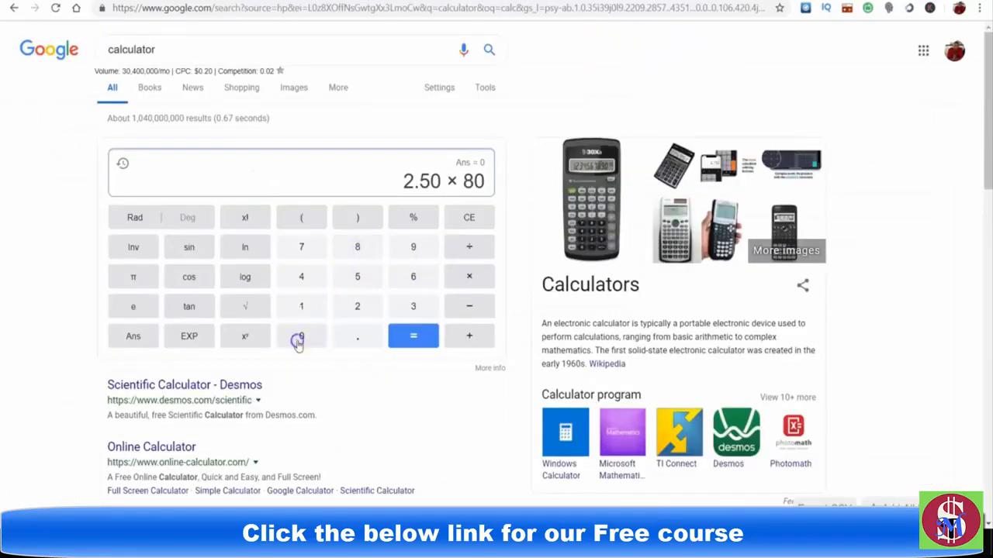
left_click(402, 335)
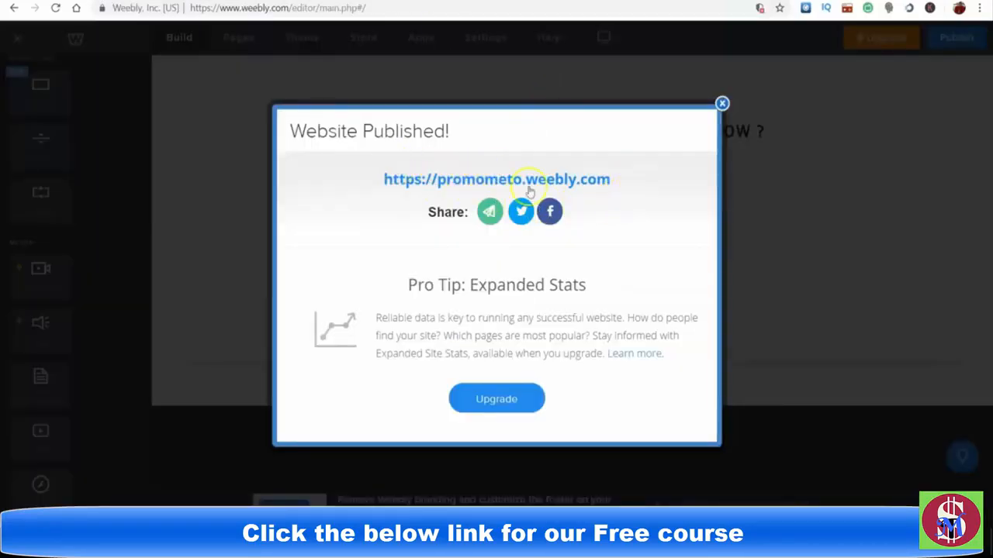
left_click_drag(372, 178, 623, 181)
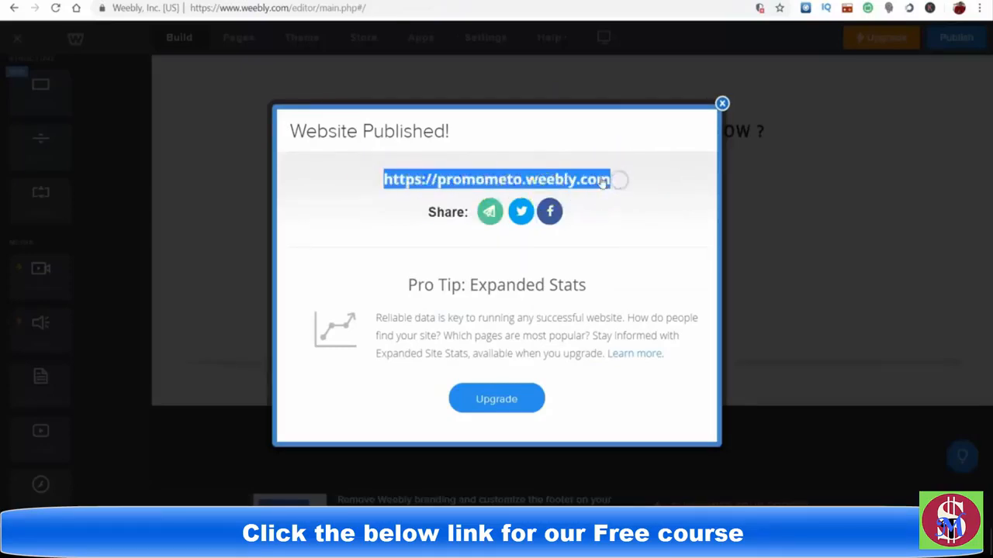
right_click(617, 179)
left_click(627, 277)
Step: Search Google for "dot tk" in a new tab and open the Dot TK free domain site
key("ctrl+t")
type("go")
key("Return")
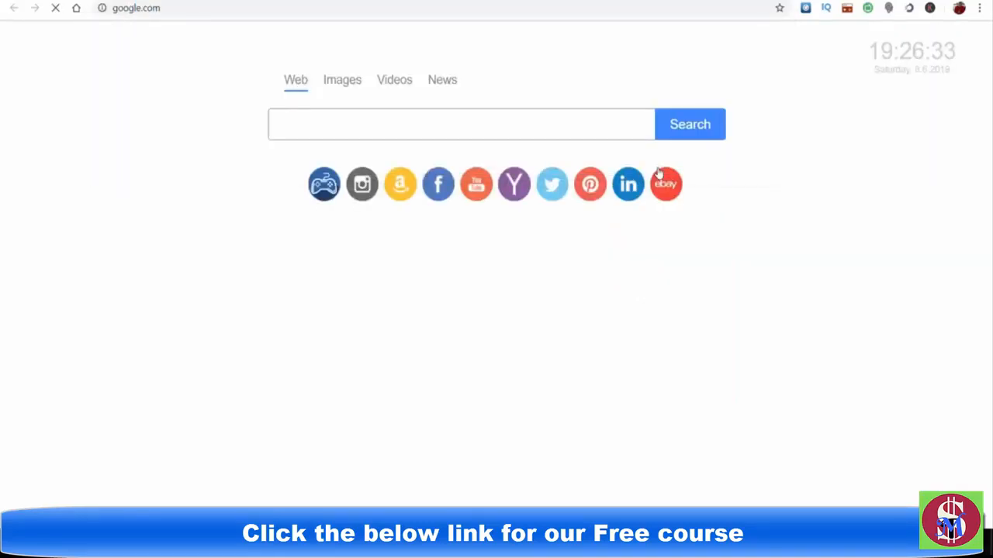
type("dot")
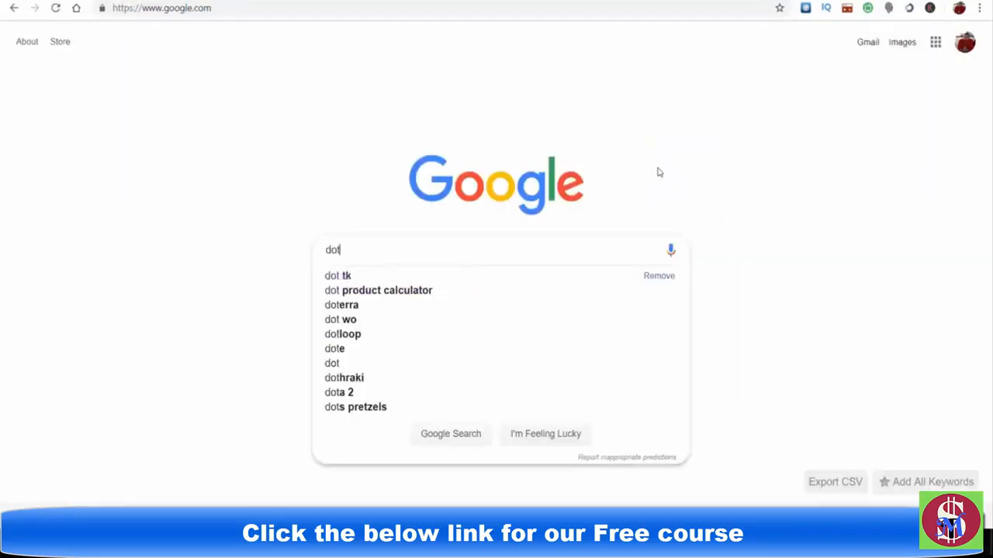
left_click(434, 275)
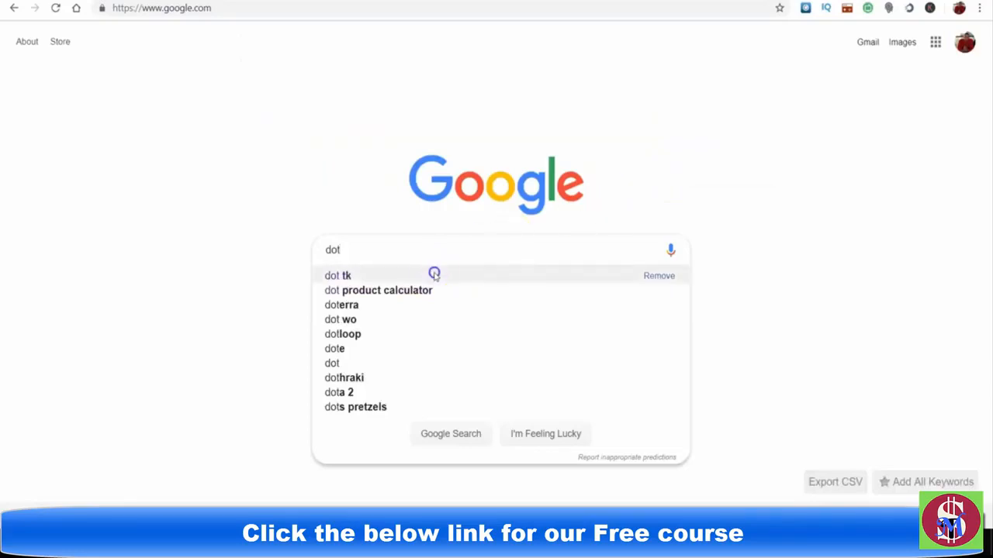
left_click(167, 152)
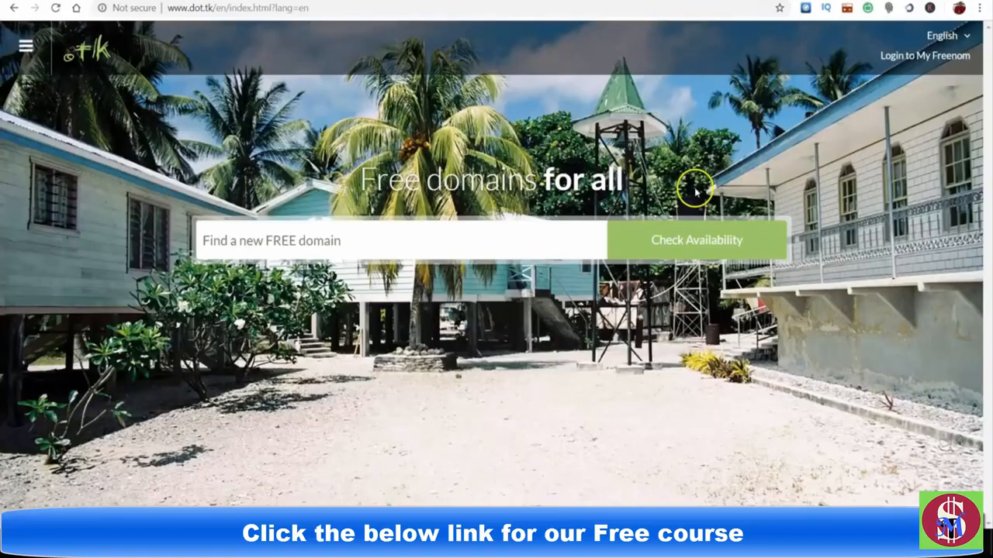
Step: Check the availability of the domain freegiftsforlife, select its free .tk version and proceed to checkout
left_click(419, 245)
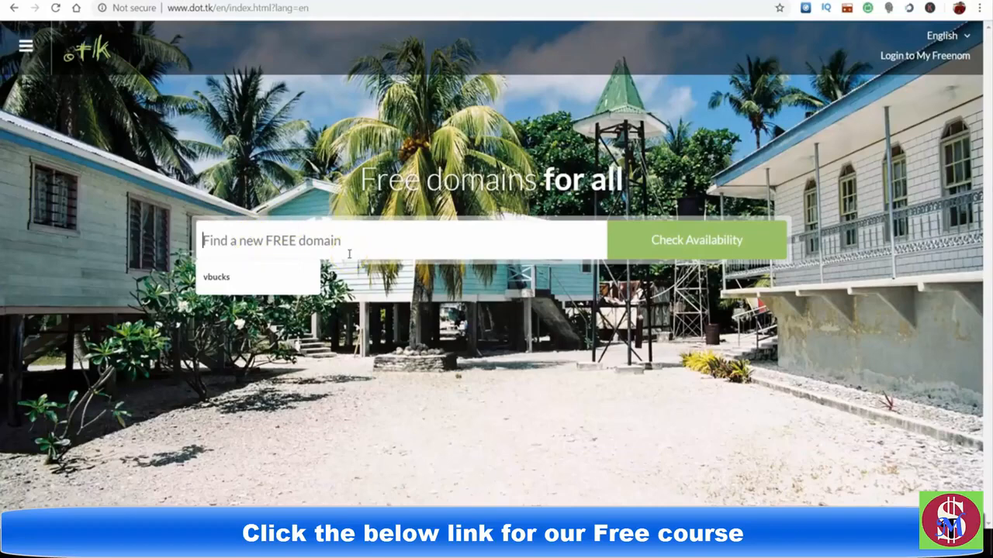
type("f")
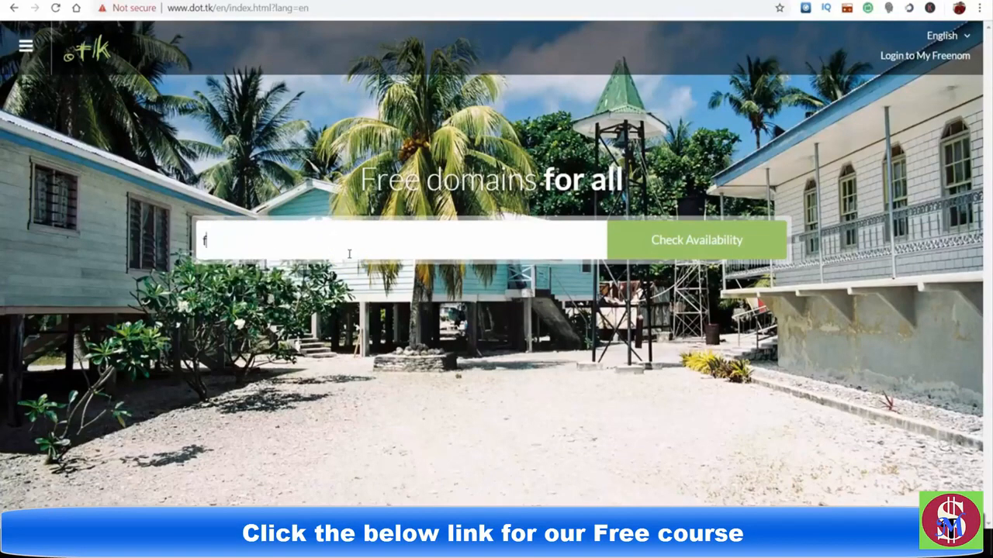
type("reegifts")
type("sfor")
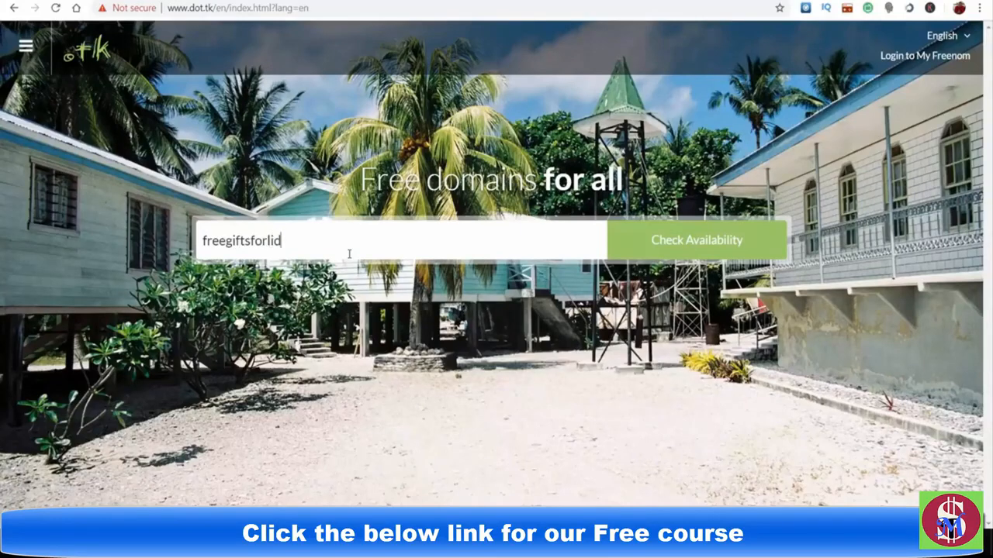
left_click(721, 243)
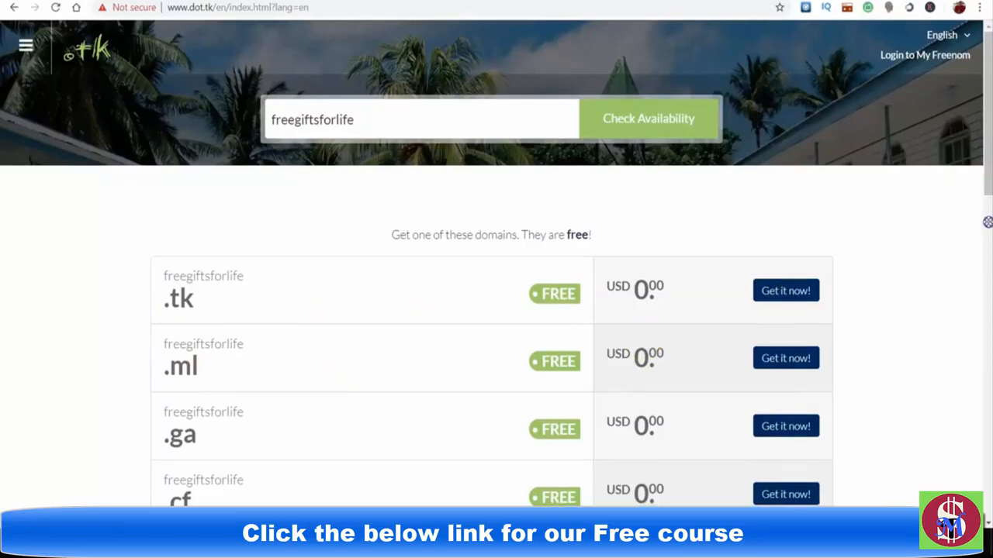
left_click(784, 291)
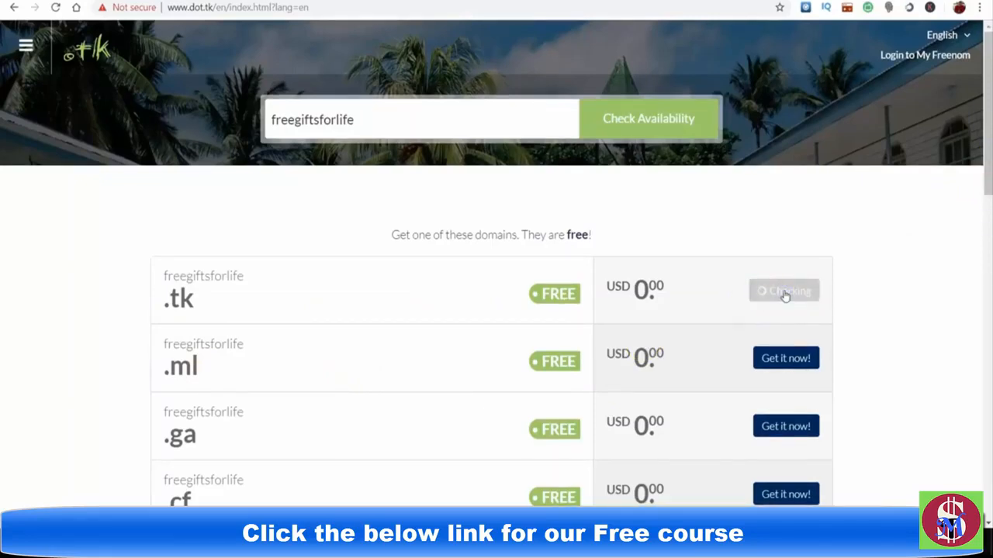
left_click(801, 213)
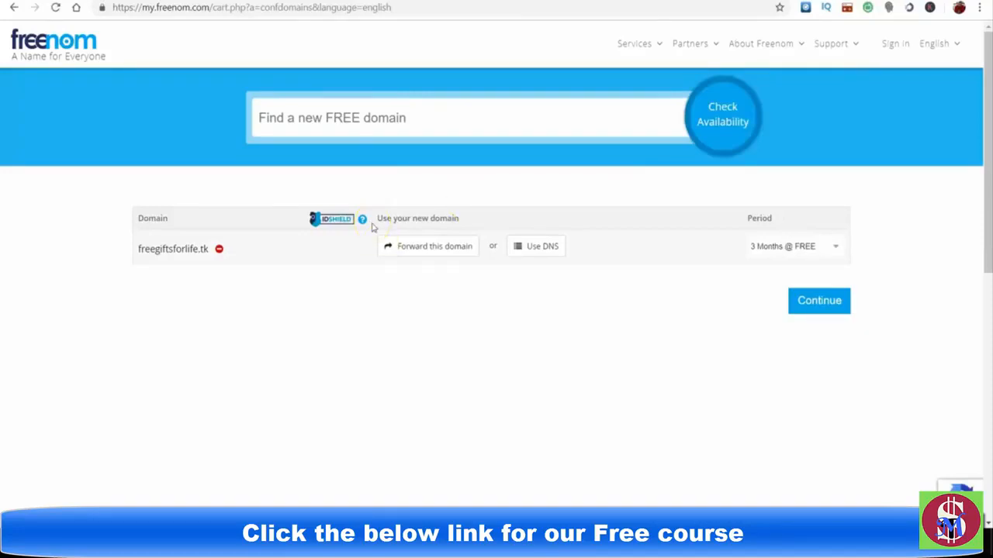
left_click(814, 246)
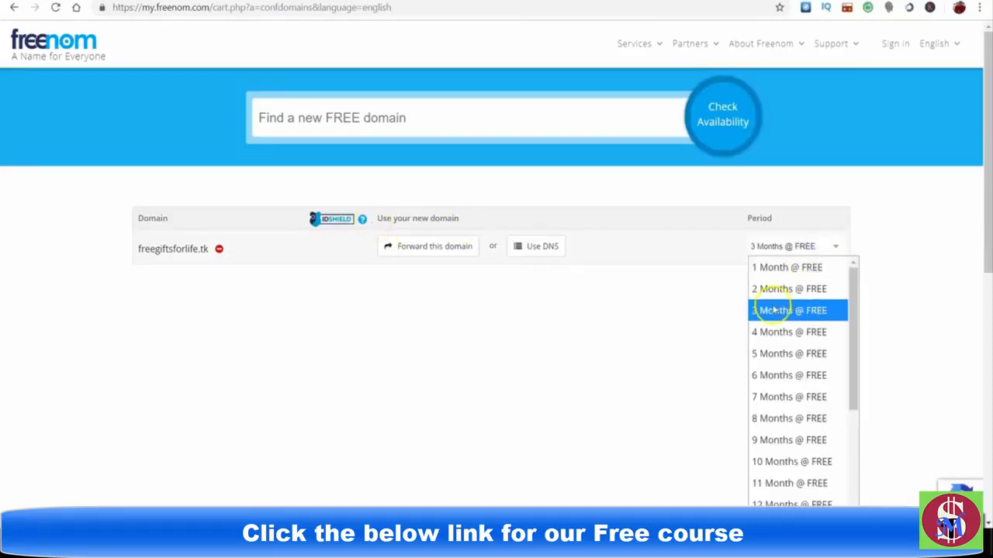
left_click(453, 250)
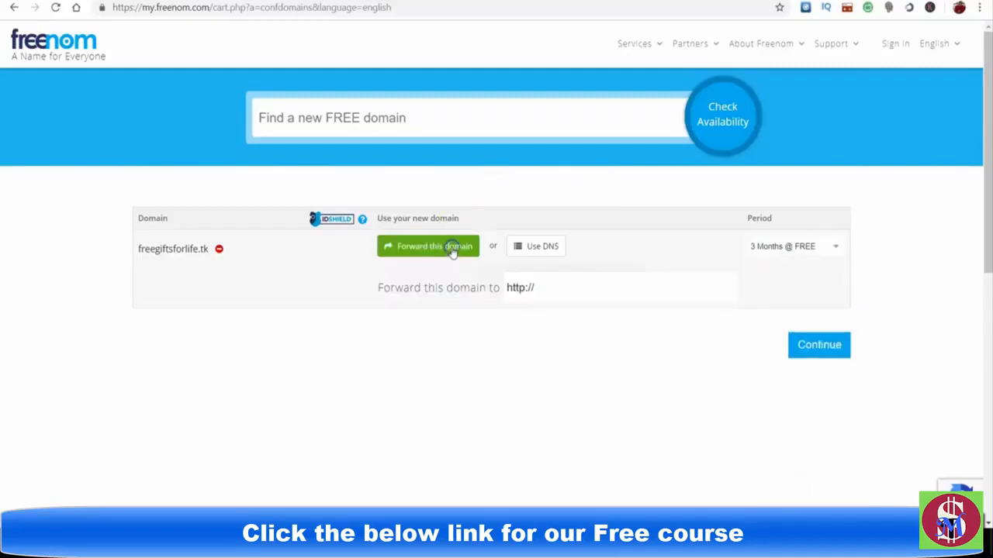
left_click(622, 294)
key("BackSpace")
type("https://promometo.weebly.com")
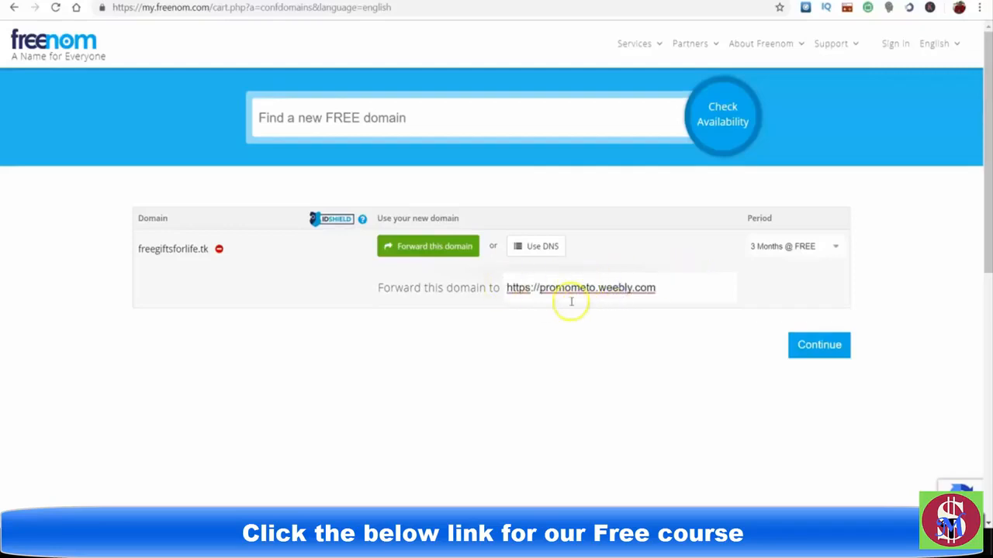
left_click(658, 270)
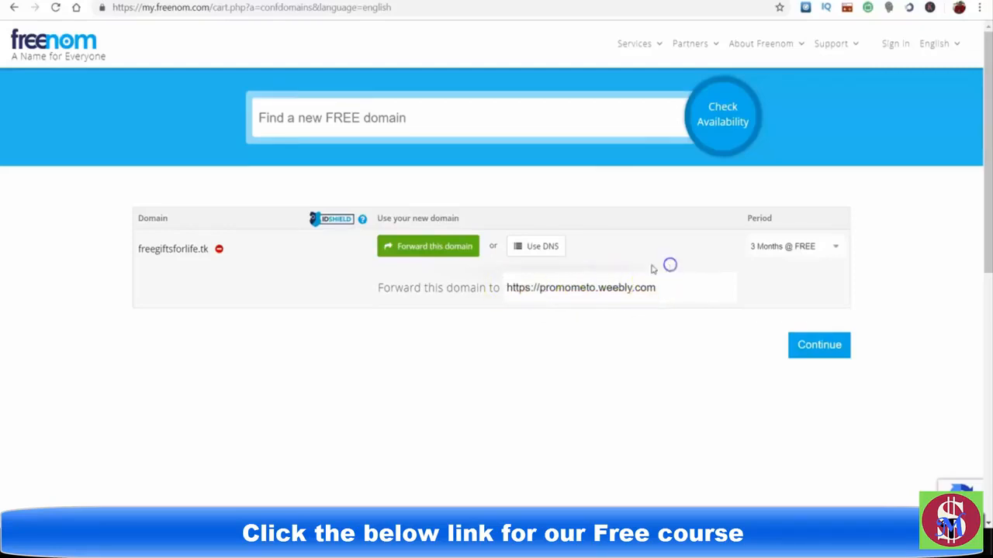
Step: Set the registration period of freegiftsforlife.tk to 12 Months @ FREE
left_click(820, 247)
left_click_drag(853, 310, 860, 394)
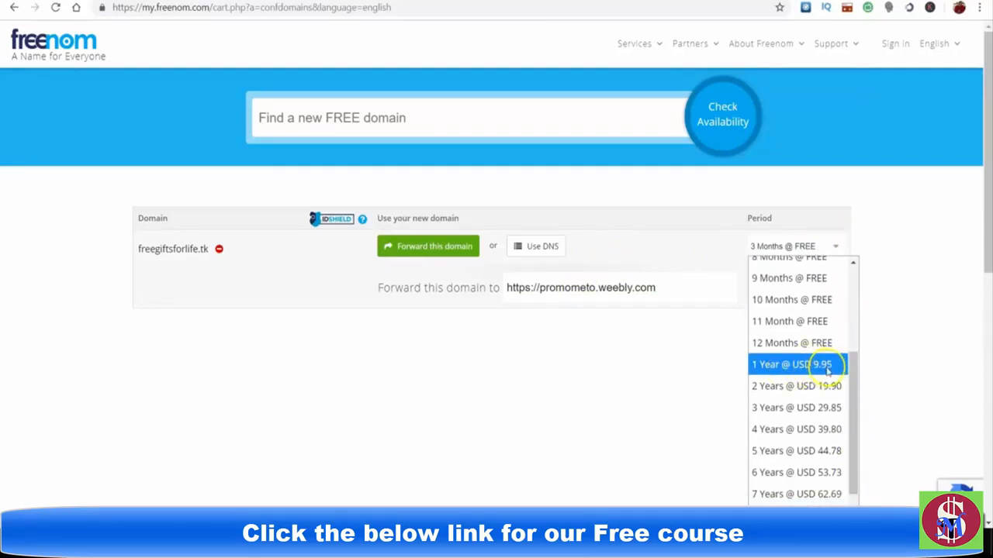
left_click(773, 342)
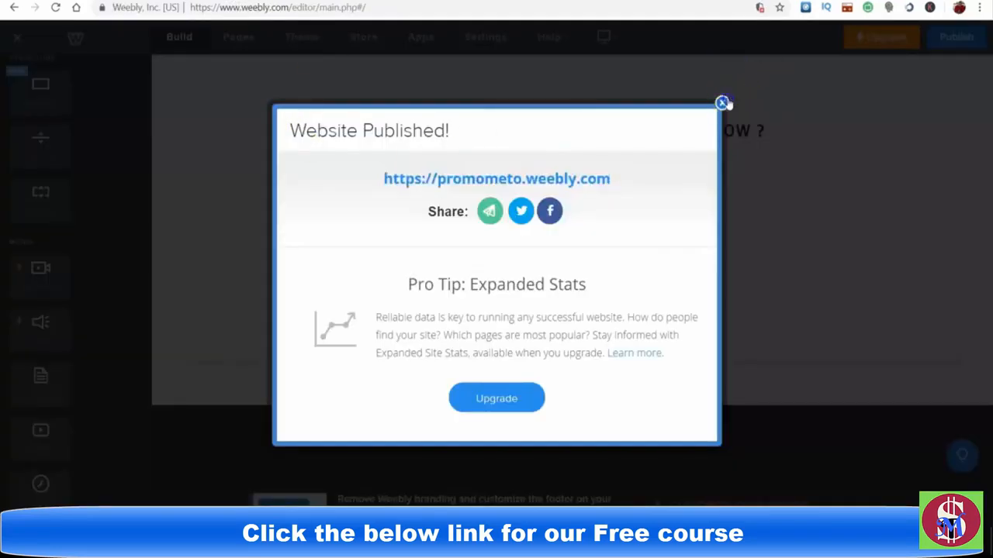
Step: Close Weebly's published-site dialog and switch to the email collector program to view its keywords and collected addresses
left_click(722, 102)
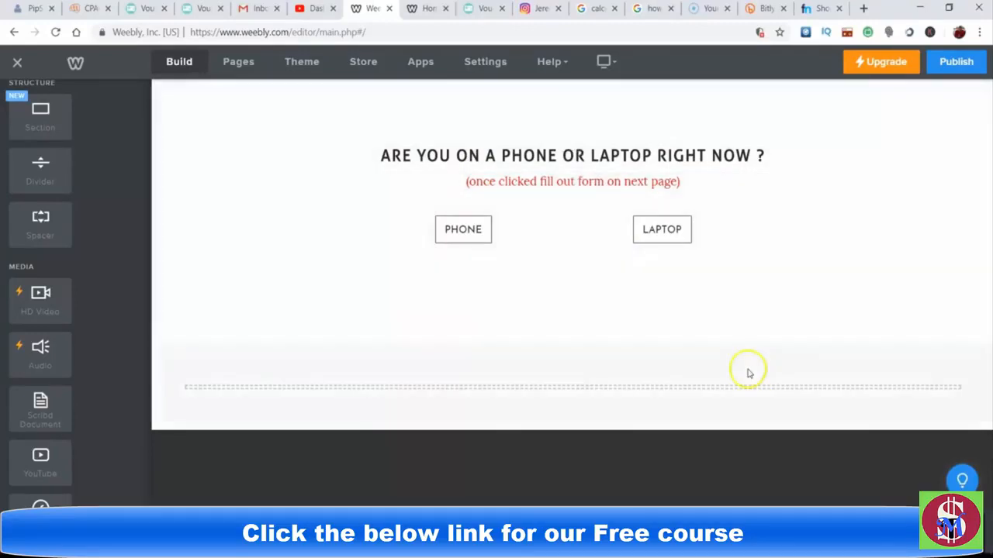
left_click(775, 546)
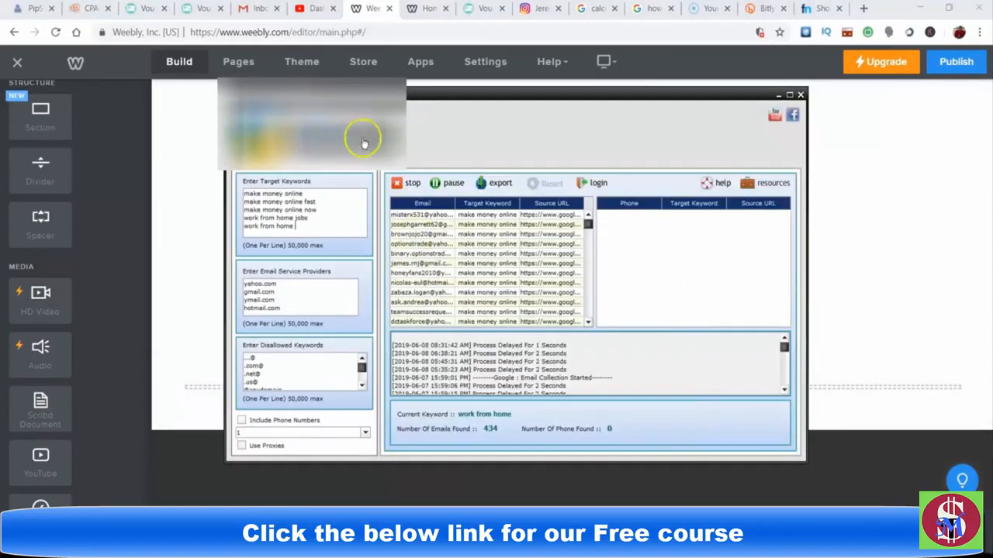